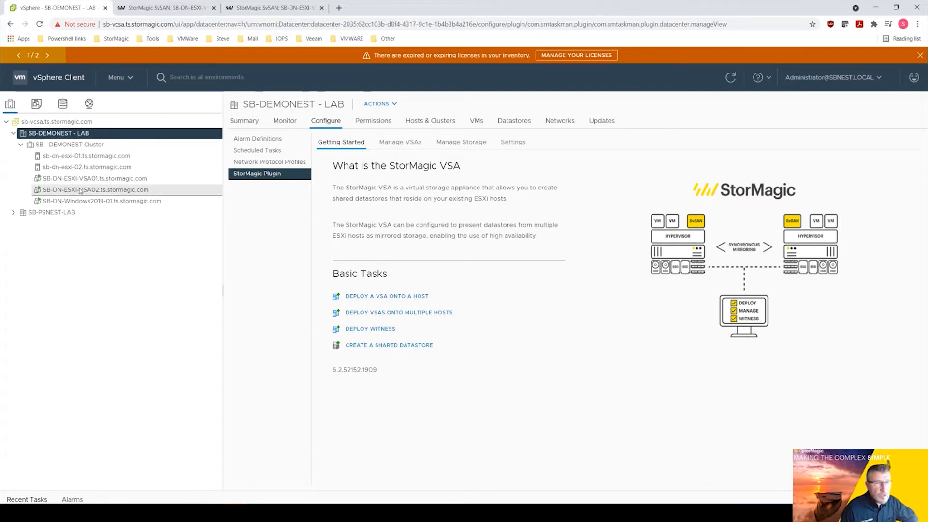
Step: Examine the details of SB-DN-ESXI-VSA01 in the StorMagic plugin's VSA management list for the SB-DEMONEST - LAB datacenter
{"action": "left_click", "coordinate": [73, 145]}
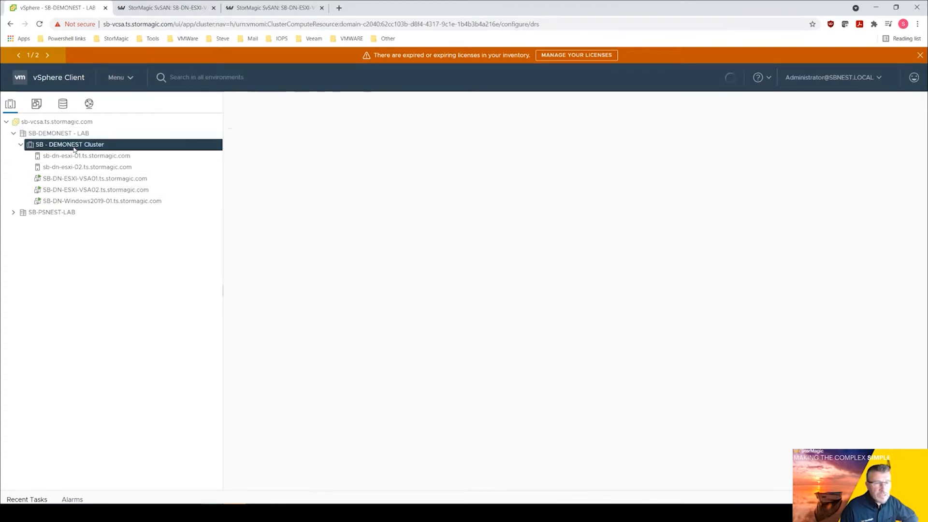
{"action": "left_click", "coordinate": [75, 133]}
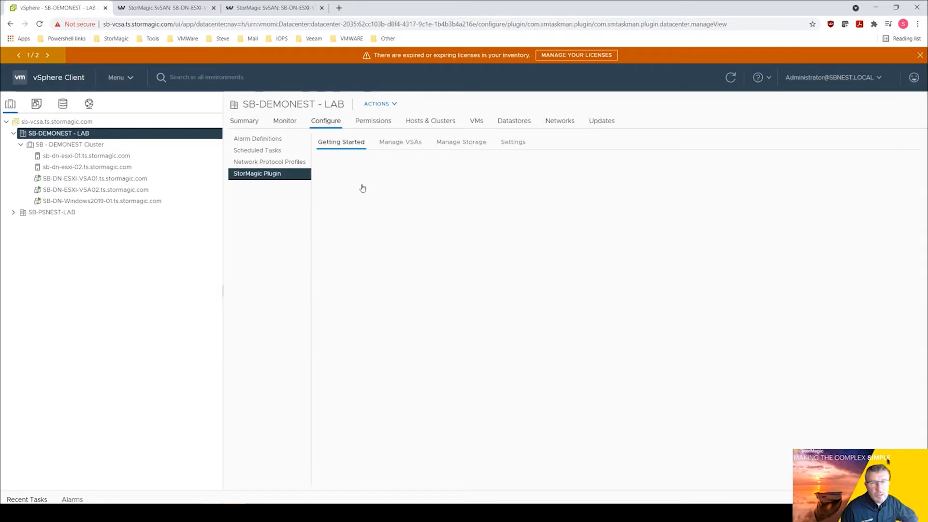
{"action": "left_click", "coordinate": [416, 143]}
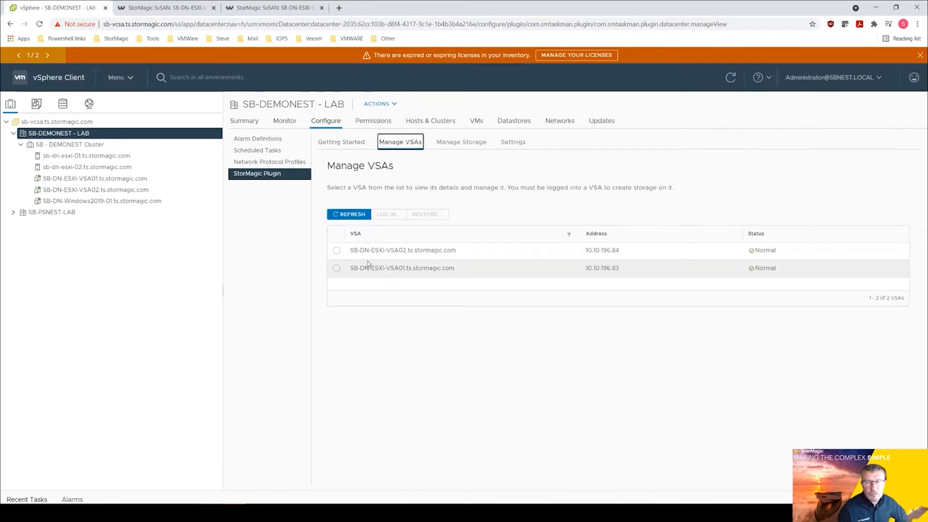
{"action": "left_click", "coordinate": [336, 267]}
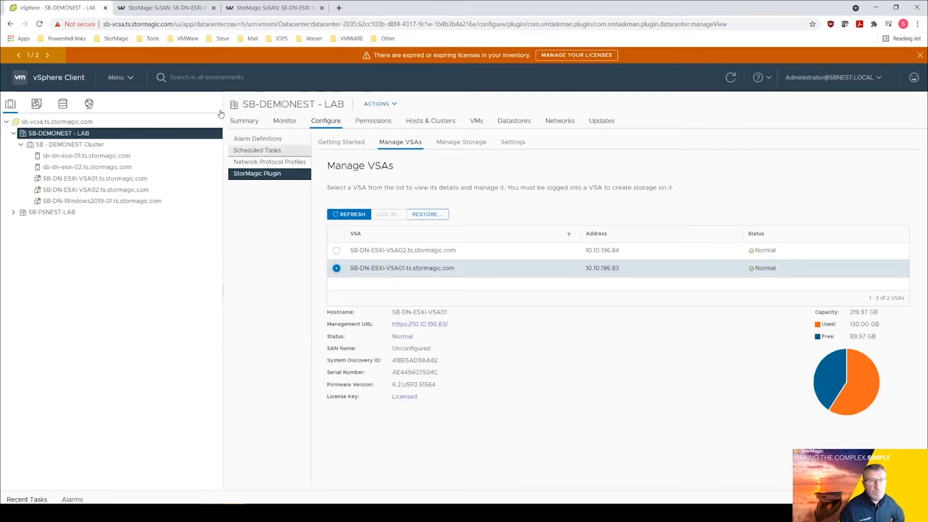
Step: Review the StorMagic home pages of SB-DN-ESXI-VSA01 and SB-DN-ESXI-VSA02, and return to the vSphere inventory
{"action": "left_click", "coordinate": [188, 8]}
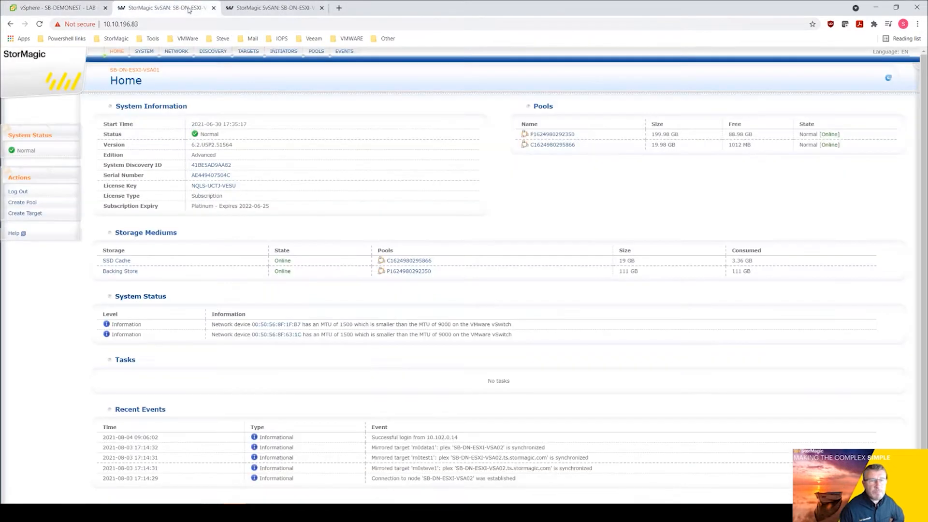
{"action": "left_click", "coordinate": [262, 9]}
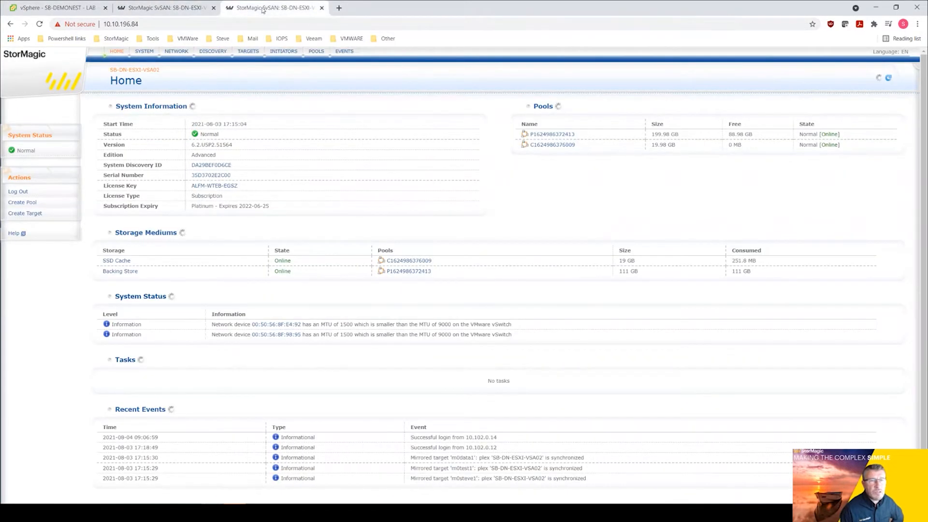
{"action": "left_click", "coordinate": [203, 9]}
{"action": "left_click", "coordinate": [73, 9]}
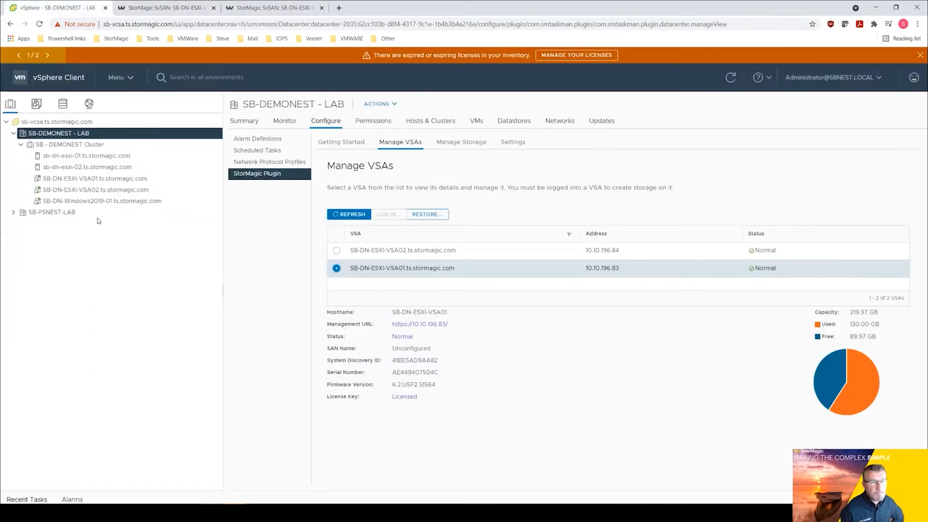
Step: Review the SB-DN-Windows2019-01 virtual machine's summary and the mirrored storage targets on SB-DN-ESXI-VSA01
{"action": "left_click", "coordinate": [98, 201]}
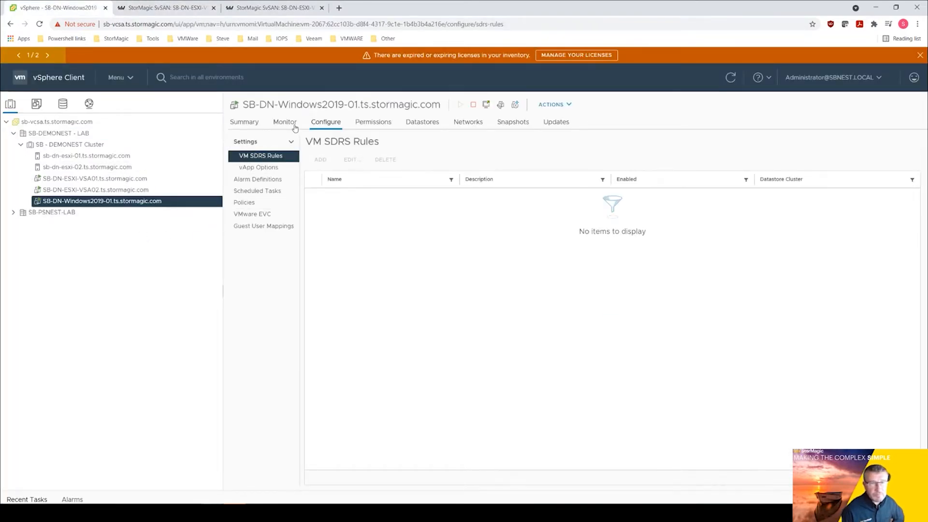
{"action": "left_click", "coordinate": [246, 122]}
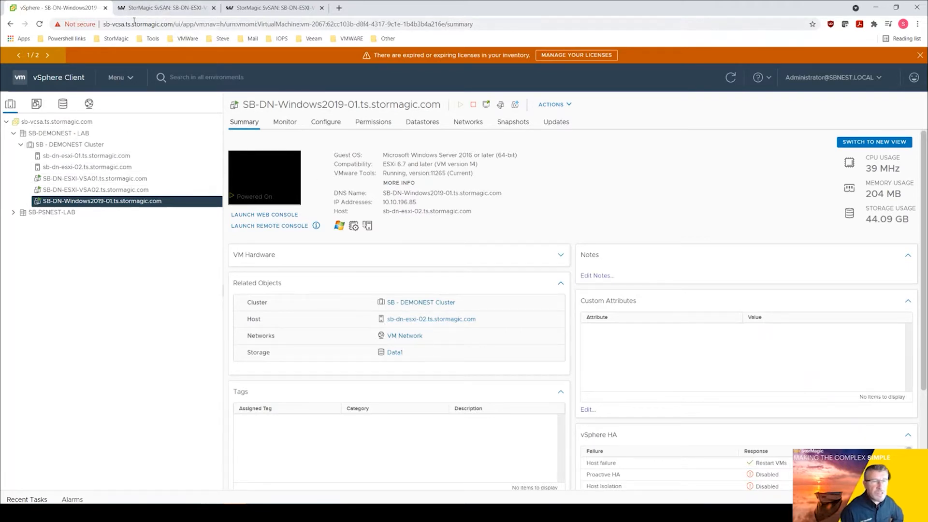
{"action": "left_click", "coordinate": [143, 8]}
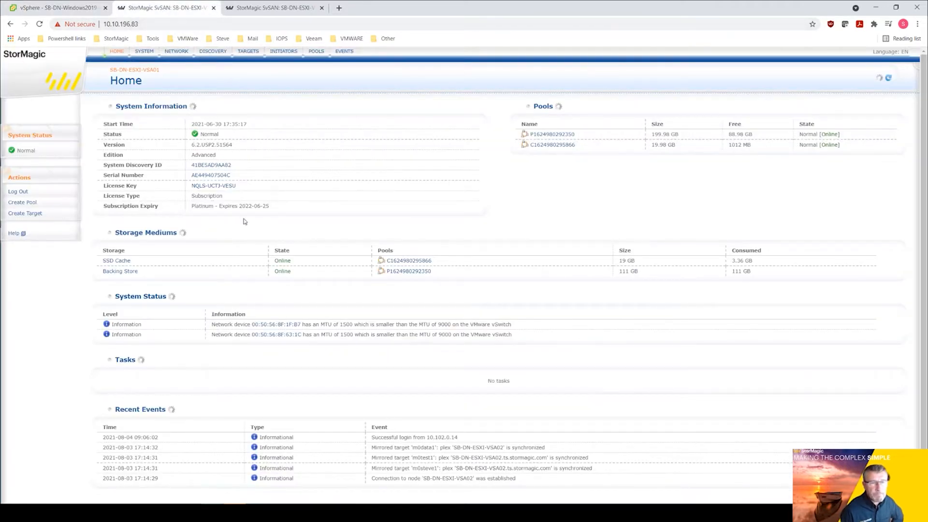
{"action": "left_click", "coordinate": [250, 53]}
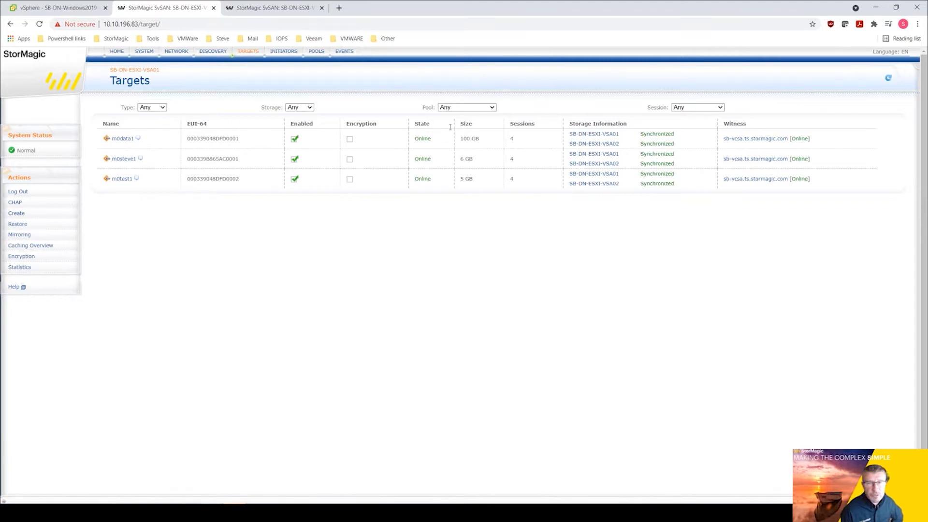
{"action": "left_click", "coordinate": [47, 9]}
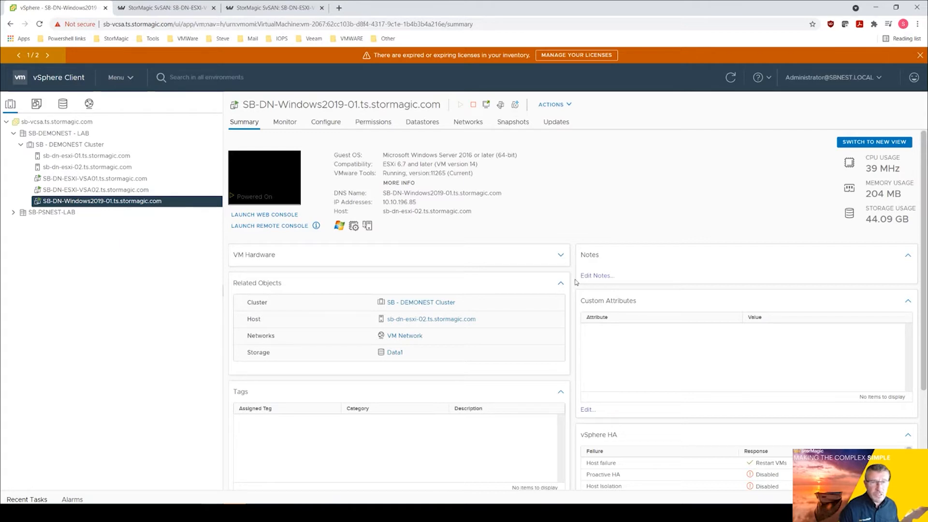
{"action": "left_click", "coordinate": [184, 12]}
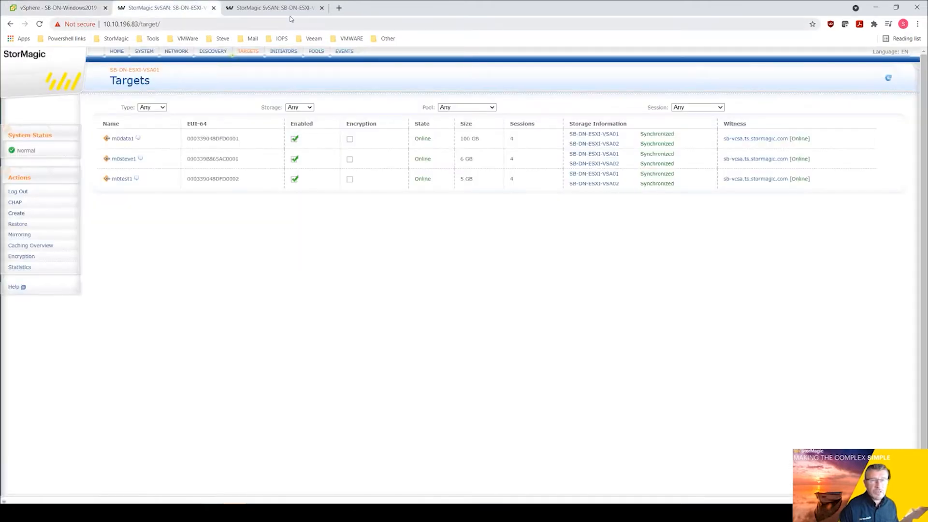
{"action": "left_click", "coordinate": [63, 10]}
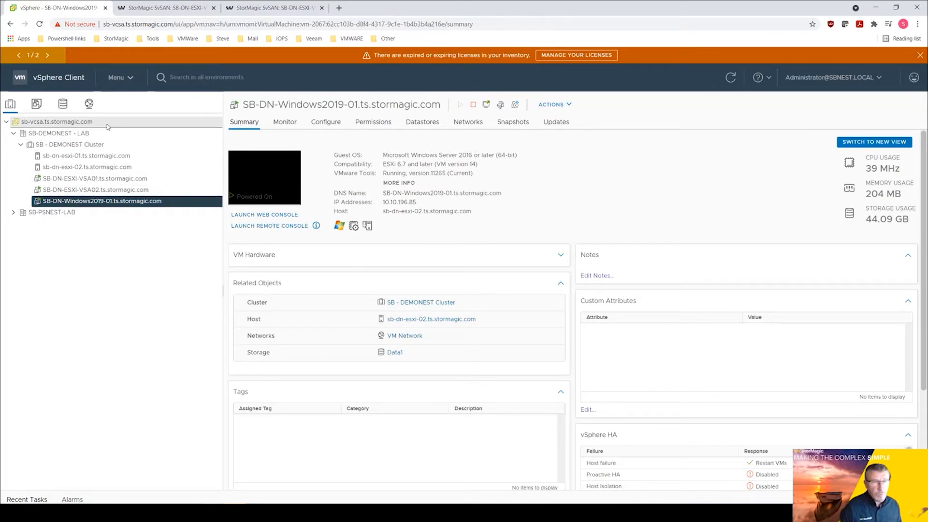
Step: Open the vCenter event forwarding configuration form on SB-DN-ESXI-VSA01
{"action": "left_click", "coordinate": [183, 8]}
{"action": "left_click", "coordinate": [344, 51]}
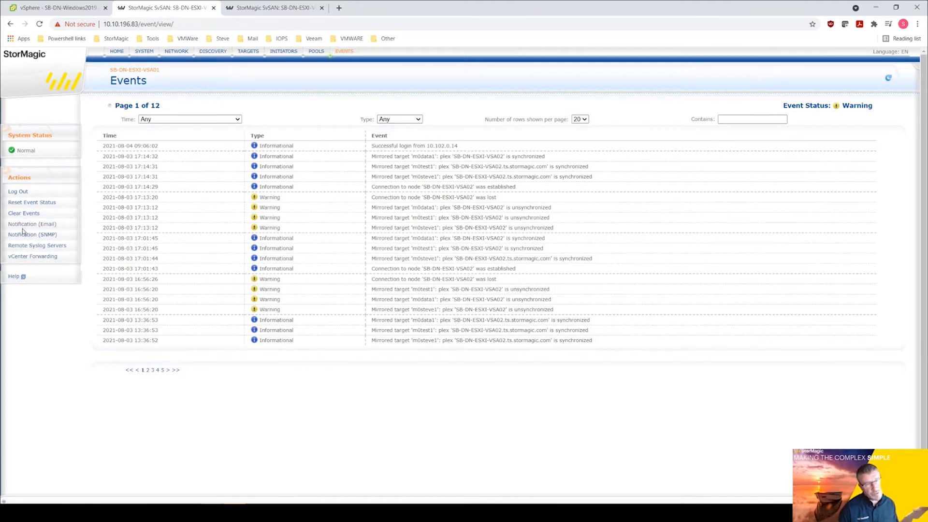
{"action": "left_click", "coordinate": [33, 260]}
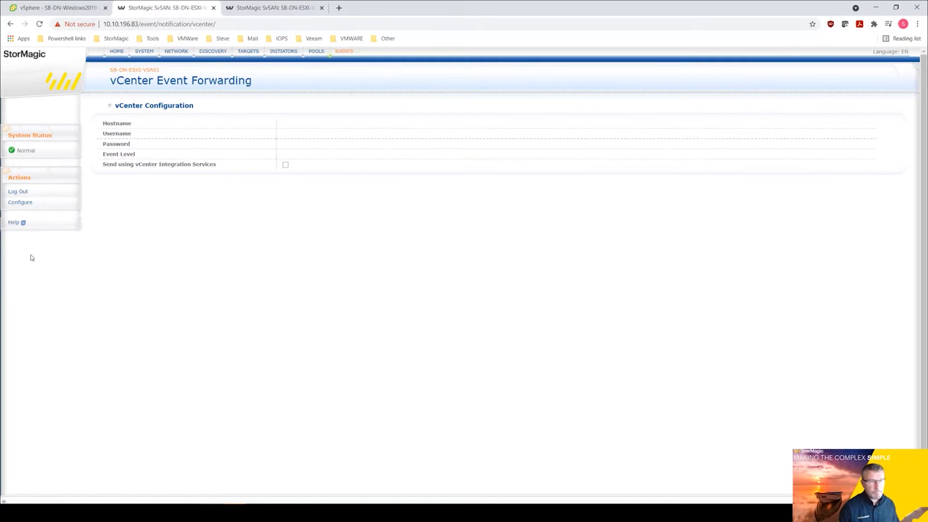
{"action": "left_click", "coordinate": [22, 203]}
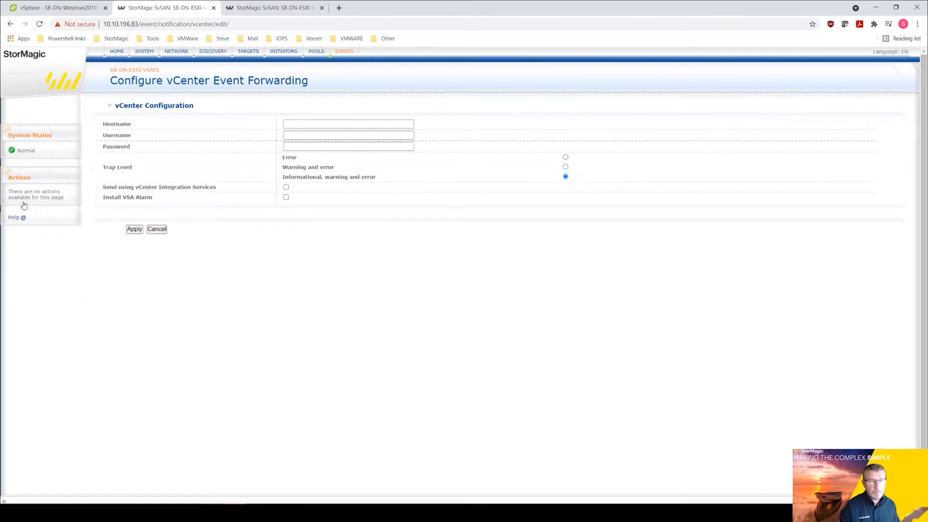
Step: Set the vCenter hostname to sb-vcsa.ts.stormagic.com and check it against the vCenter server in the vSphere inventory
{"action": "left_click", "coordinate": [331, 121]}
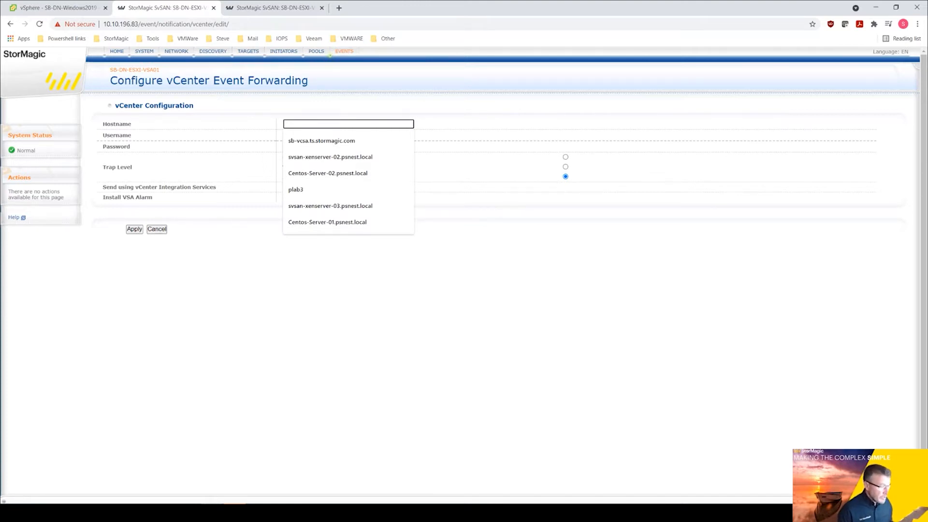
{"action": "key", "text": "alt+Tab"}
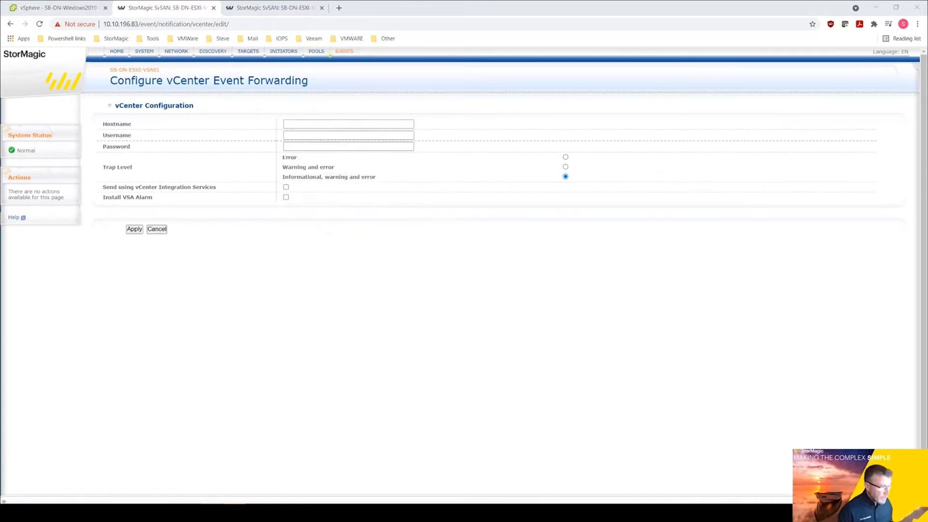
{"action": "left_click", "coordinate": [344, 123]}
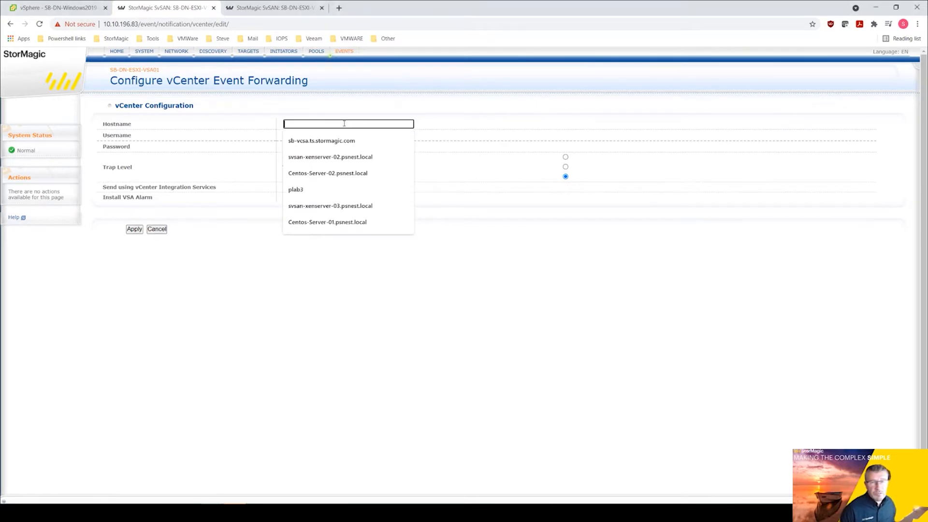
{"action": "left_click", "coordinate": [318, 140]}
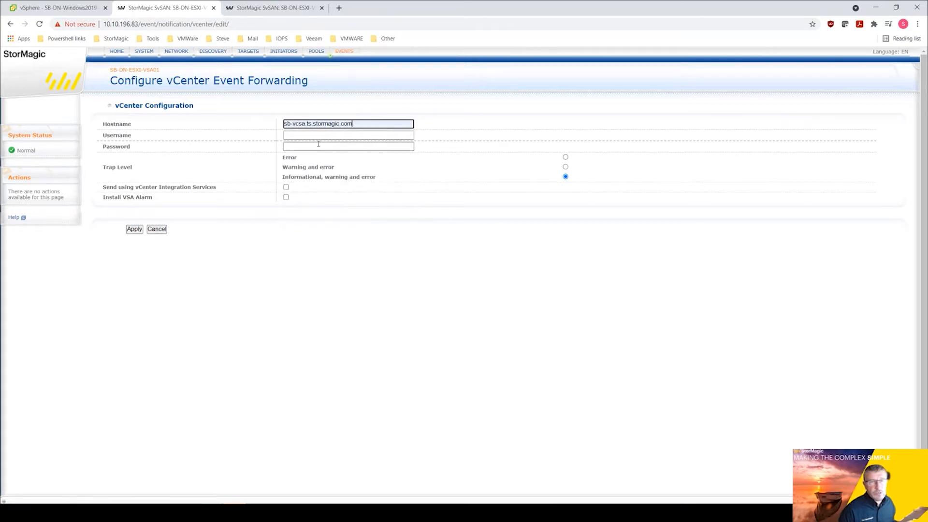
{"action": "left_click", "coordinate": [70, 13]}
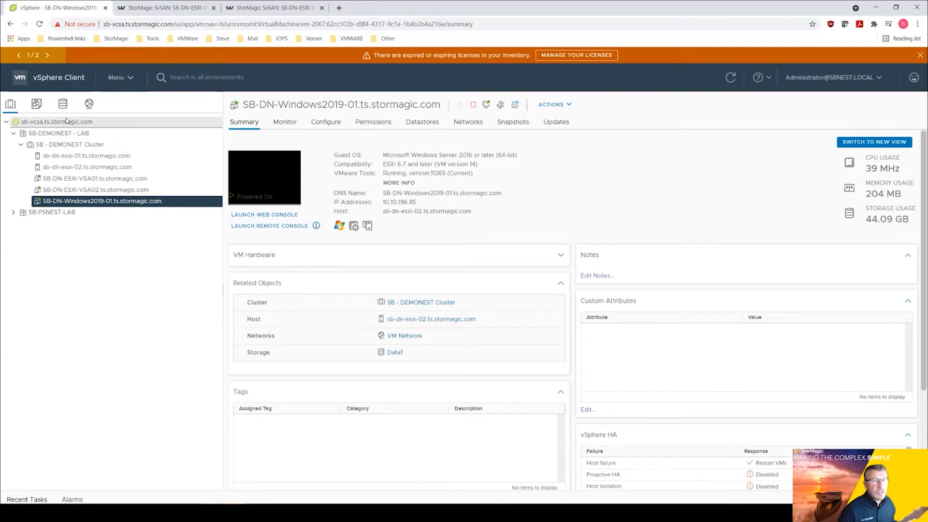
{"action": "left_click", "coordinate": [161, 12]}
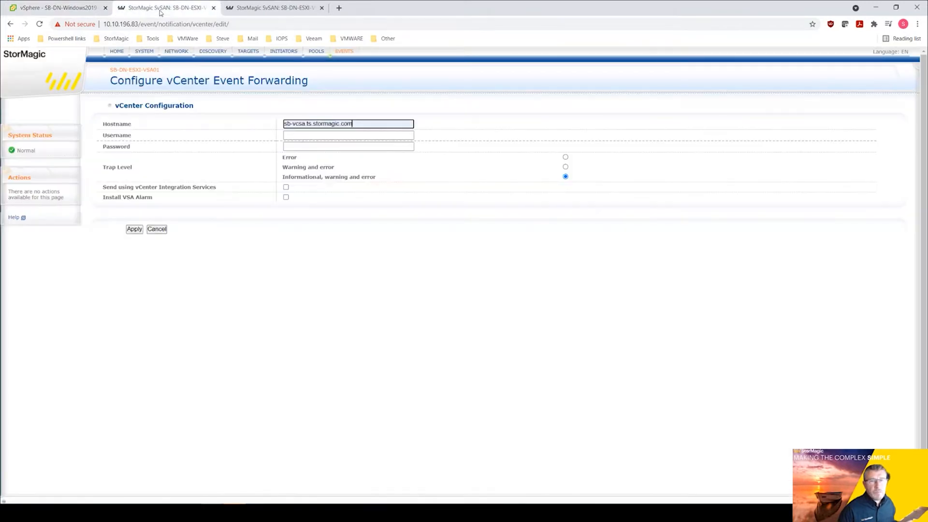
Step: Enter the vCenter administrator's username and account password for event forwarding on SB-DN-ESXI-VSA01
{"action": "left_click", "coordinate": [312, 136]}
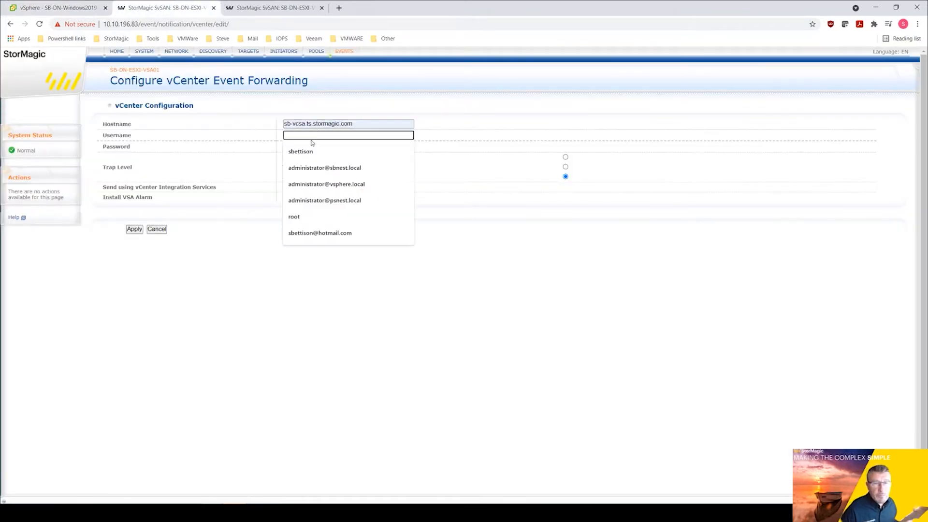
{"action": "left_click", "coordinate": [340, 168]}
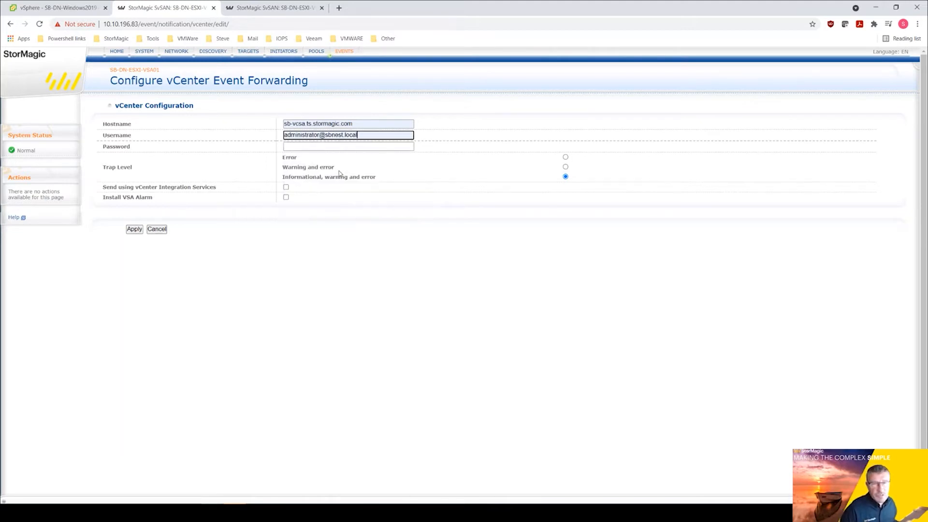
{"action": "left_click", "coordinate": [314, 149]}
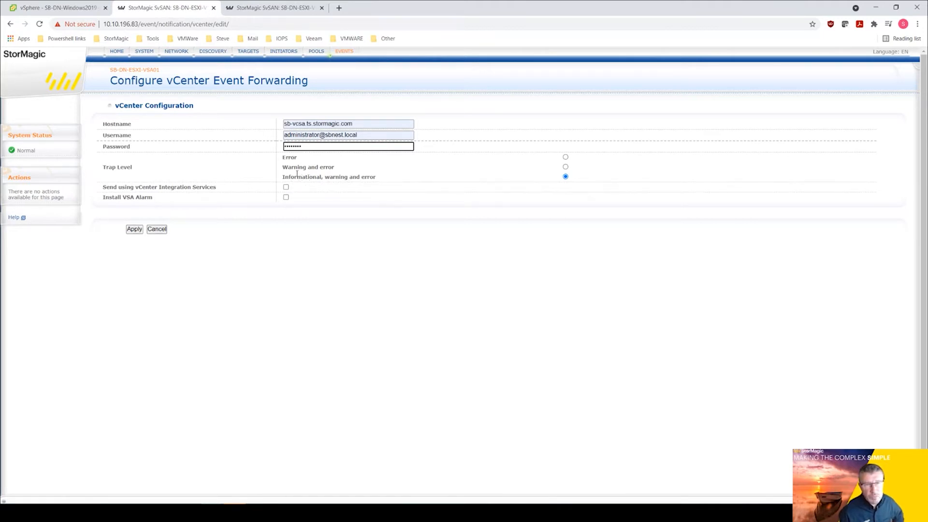
Step: Apply the "Informational, warning and error" trap level with Install VSA Alarm enabled, leave the form and send a test event to vCenter
{"action": "left_click", "coordinate": [566, 178]}
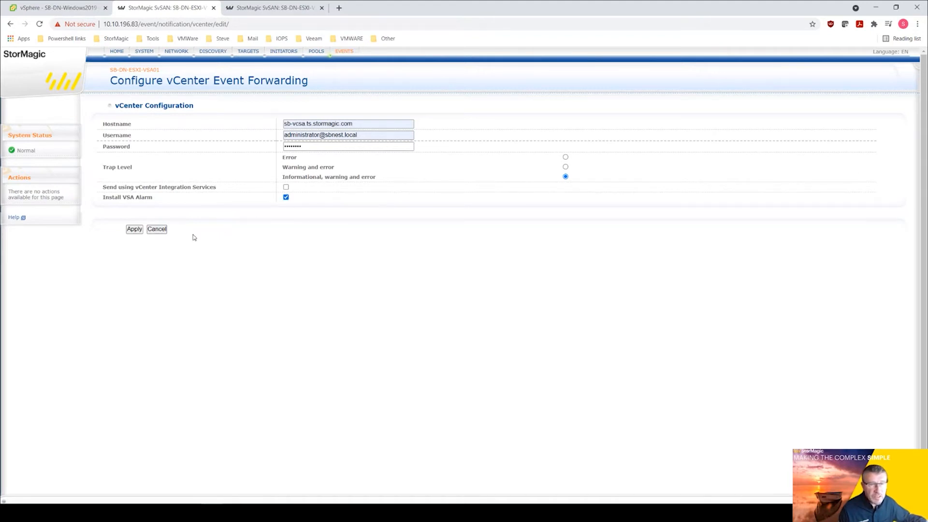
{"action": "left_click", "coordinate": [133, 230]}
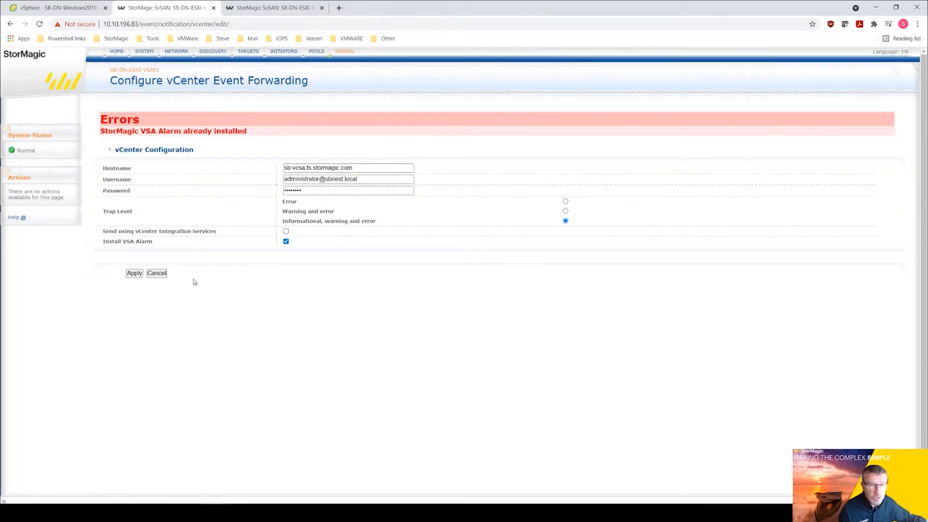
{"action": "left_click", "coordinate": [134, 273]}
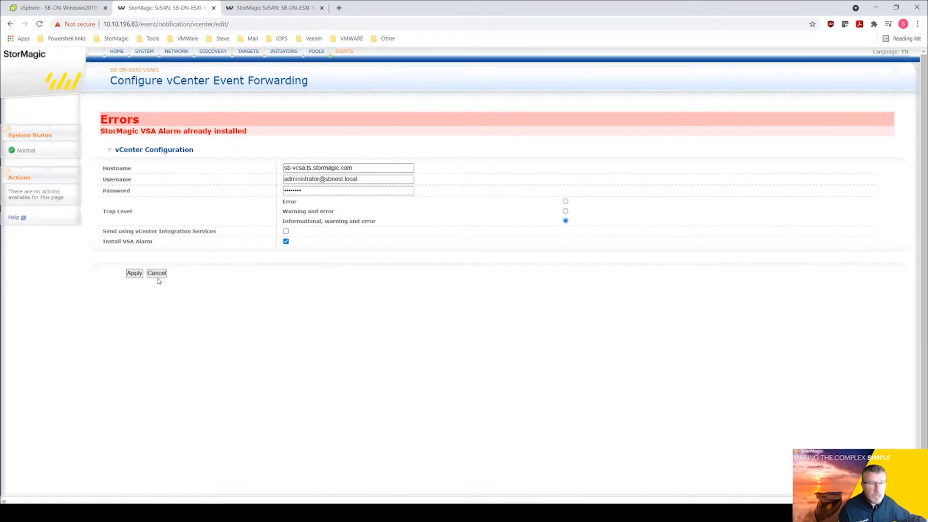
{"action": "left_click", "coordinate": [158, 273]}
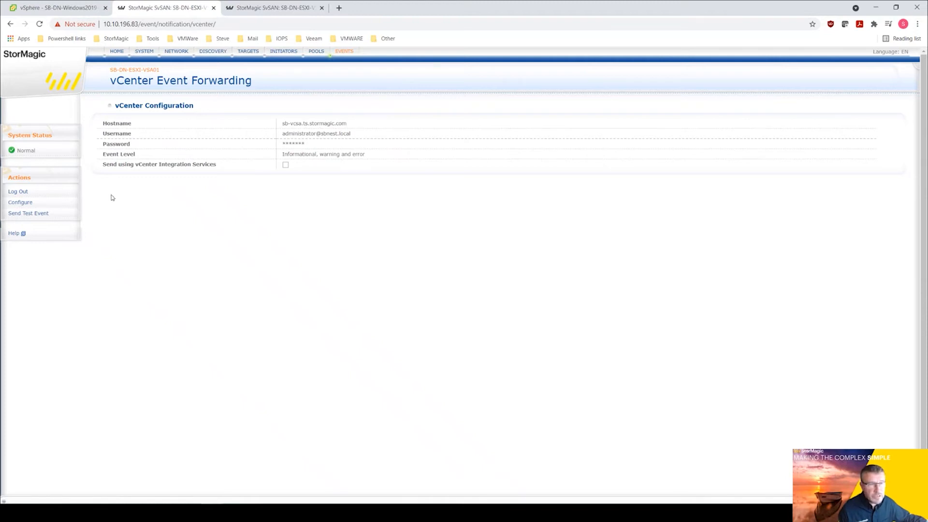
{"action": "left_click", "coordinate": [30, 217]}
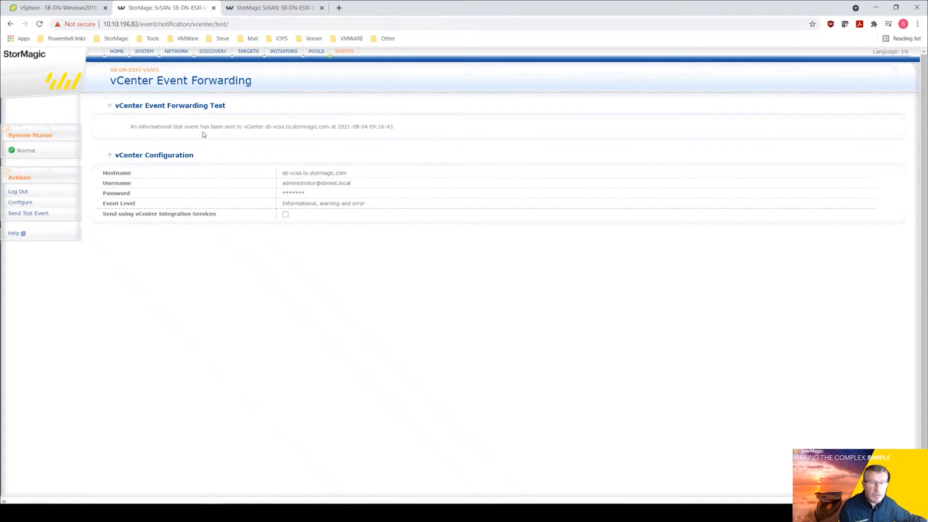
Step: Open the vCenter event forwarding configuration form on SB-DN-ESXI-VSA02
{"action": "left_click", "coordinate": [282, 9]}
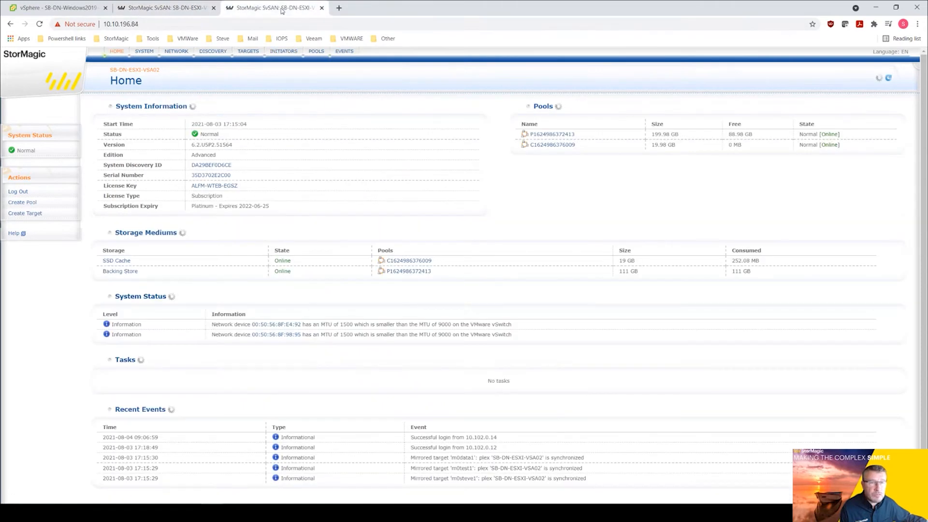
{"action": "left_click", "coordinate": [349, 52]}
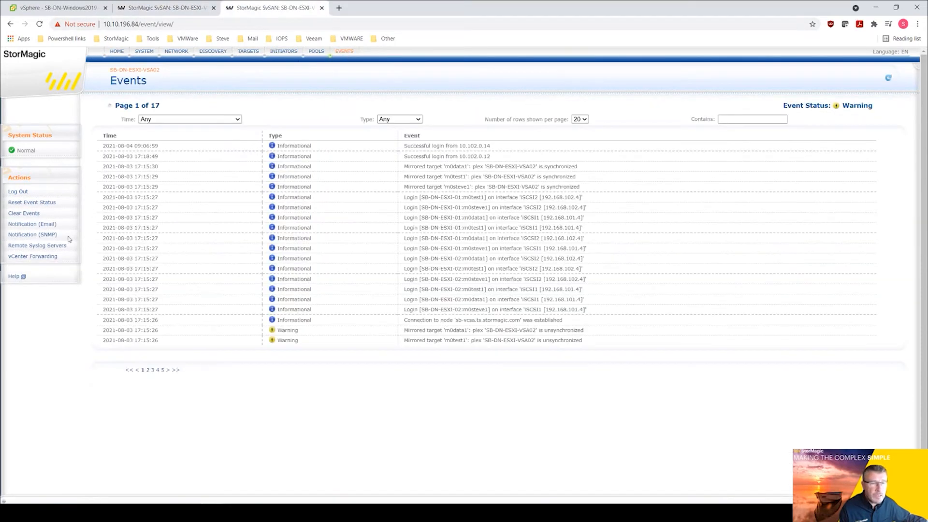
{"action": "left_click", "coordinate": [45, 257]}
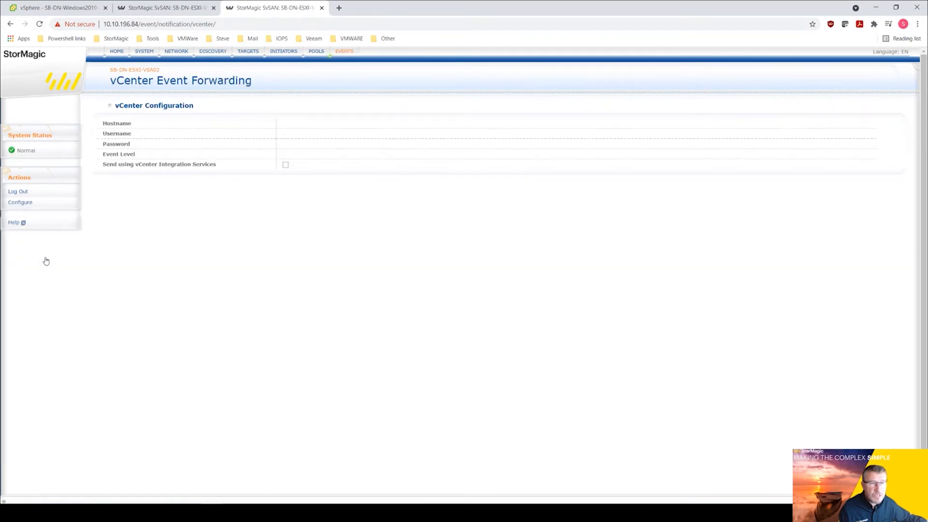
{"action": "left_click", "coordinate": [26, 202]}
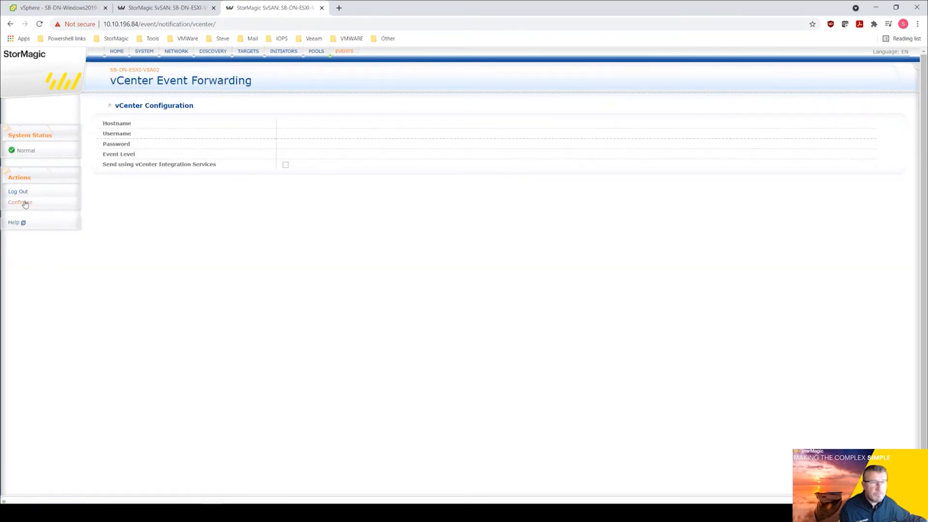
Step: Set the vCenter hostname to sb-vcsa.ts.stormagic.com and enter the vCenter administrator's username and account password for SB-DN-ESXI-VSA02
{"action": "left_click", "coordinate": [305, 124]}
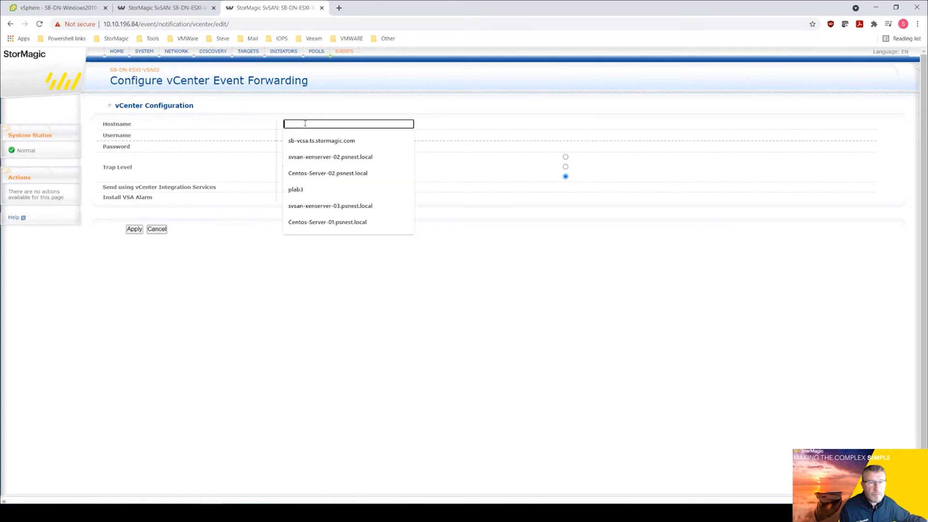
{"action": "left_click", "coordinate": [326, 145]}
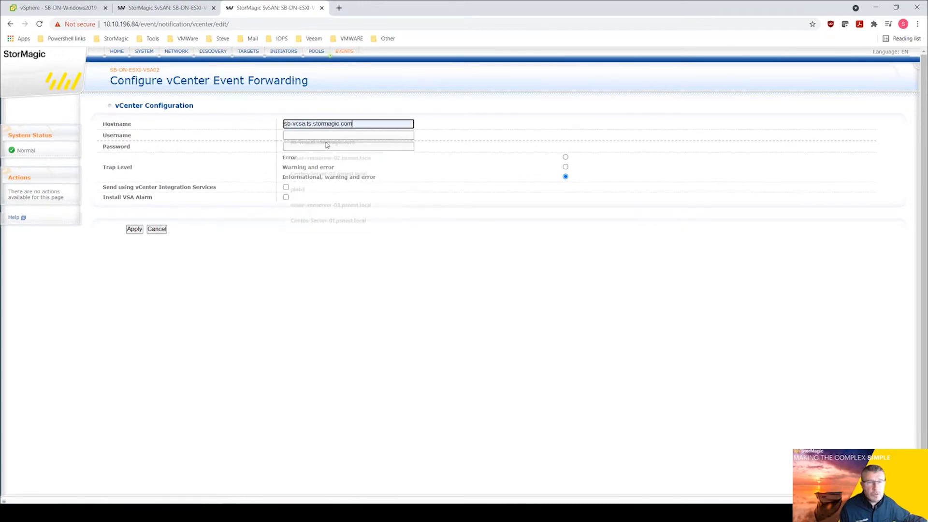
{"action": "left_click", "coordinate": [301, 135]}
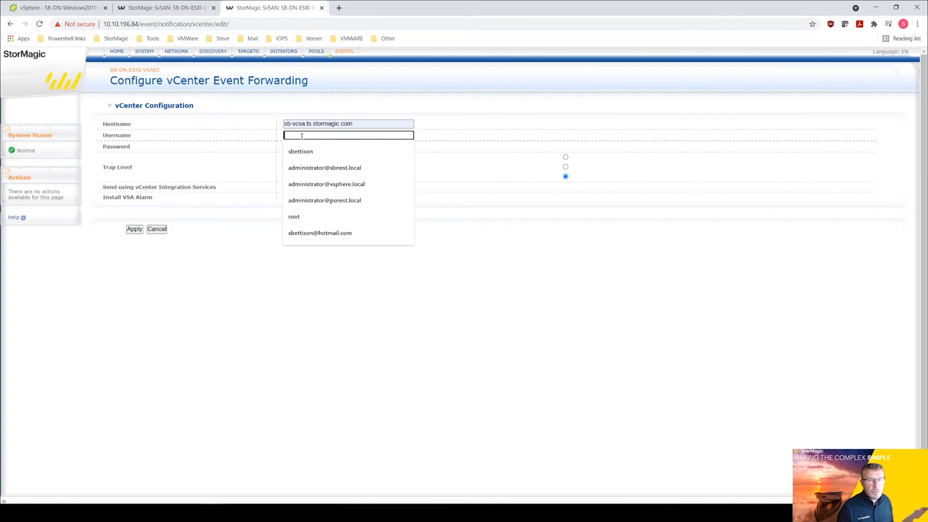
{"action": "left_click", "coordinate": [314, 168]}
{"action": "left_click", "coordinate": [296, 146]}
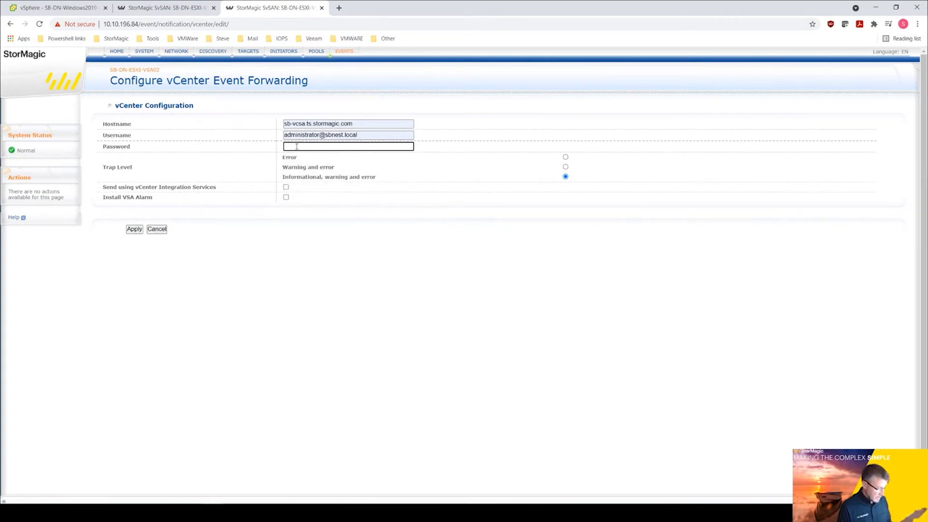
{"action": "type", "text": "••••••"}
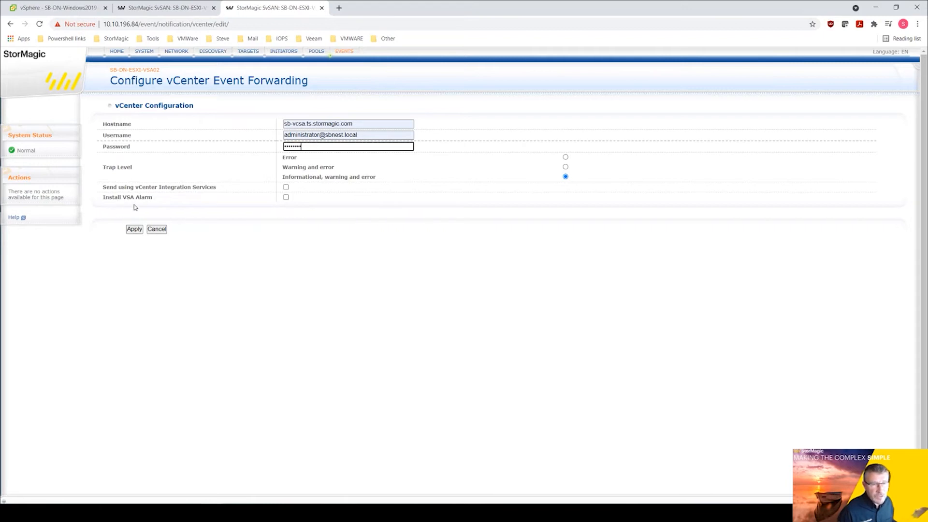
Step: Apply the event forwarding settings on SB-DN-ESXI-VSA02 with the "Informational, warning and error" trap level and send a test event to vCenter
{"action": "left_click", "coordinate": [134, 229]}
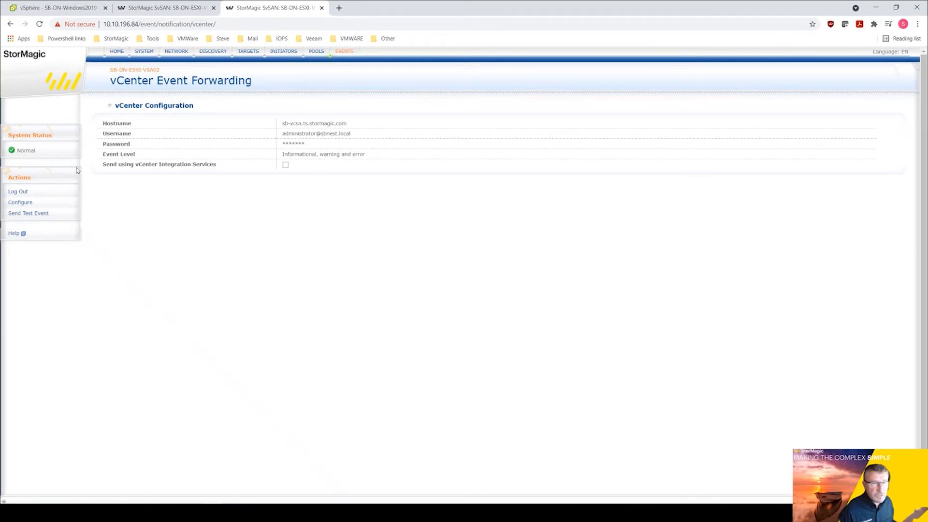
{"action": "left_click", "coordinate": [30, 217]}
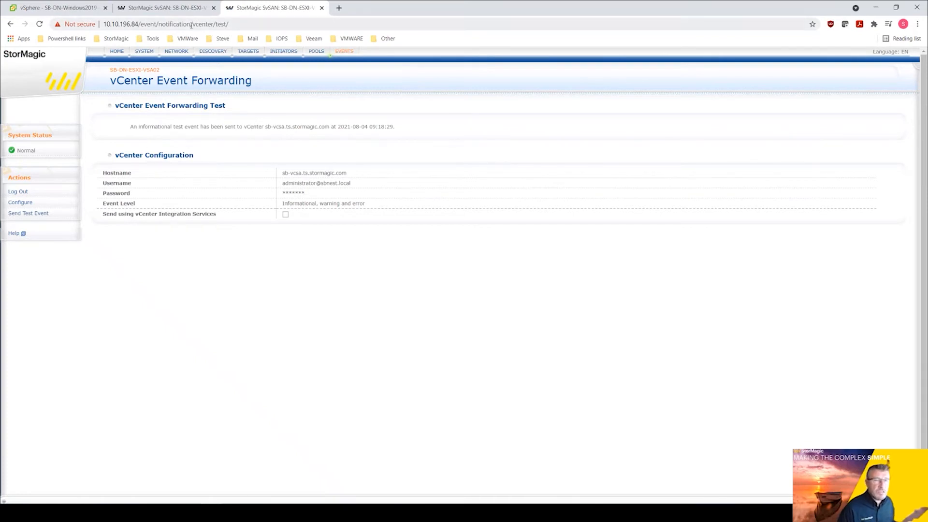
Step: Switch to the vSphere Client and examine the vCenter event forwarding test event in the events of SB-DN-ESXI-VSA01
{"action": "left_click", "coordinate": [191, 8]}
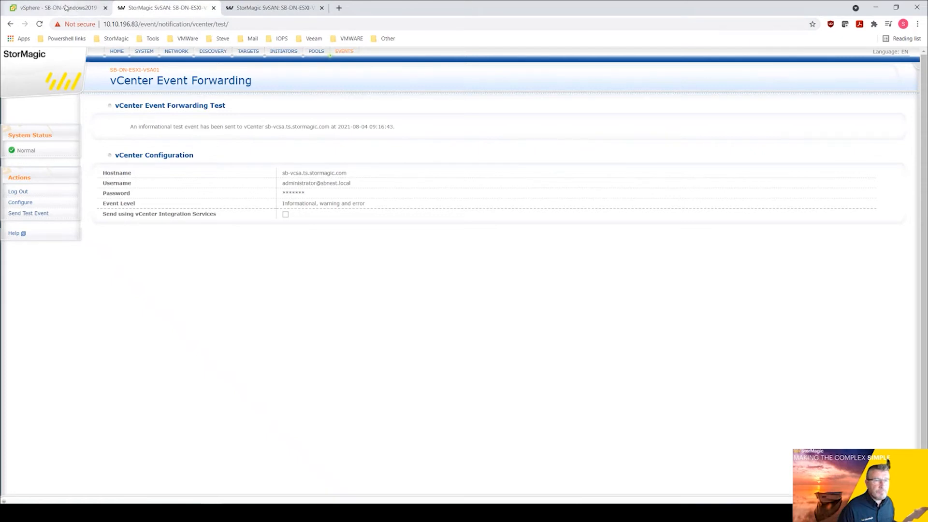
{"action": "left_click", "coordinate": [66, 7]}
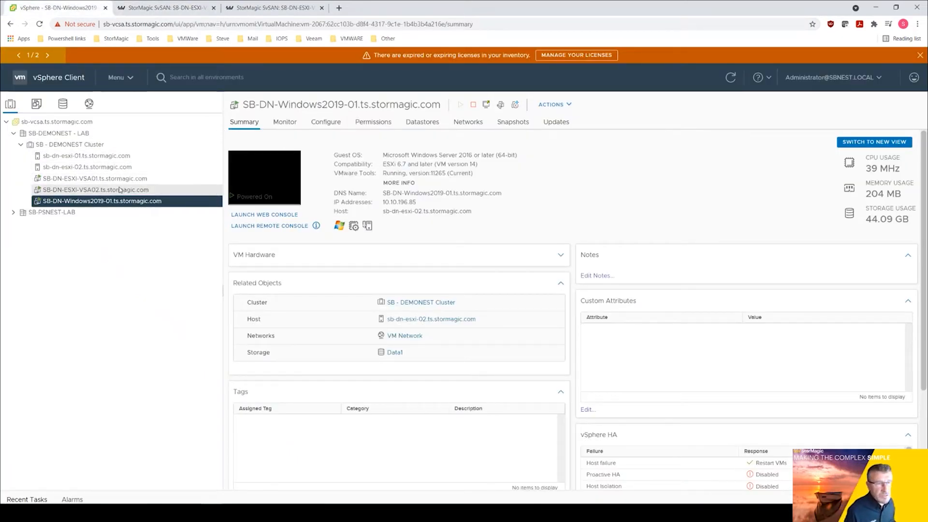
{"action": "left_click", "coordinate": [104, 178]}
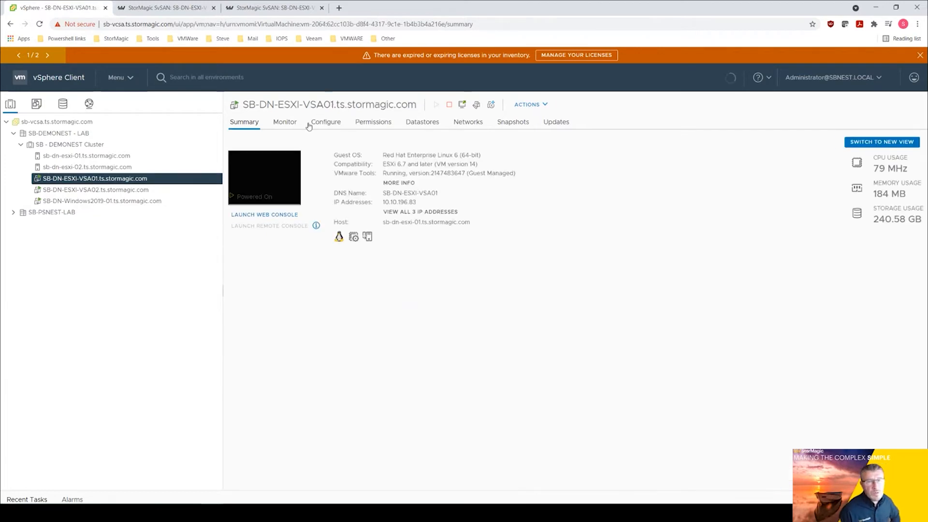
{"action": "left_click", "coordinate": [286, 122]}
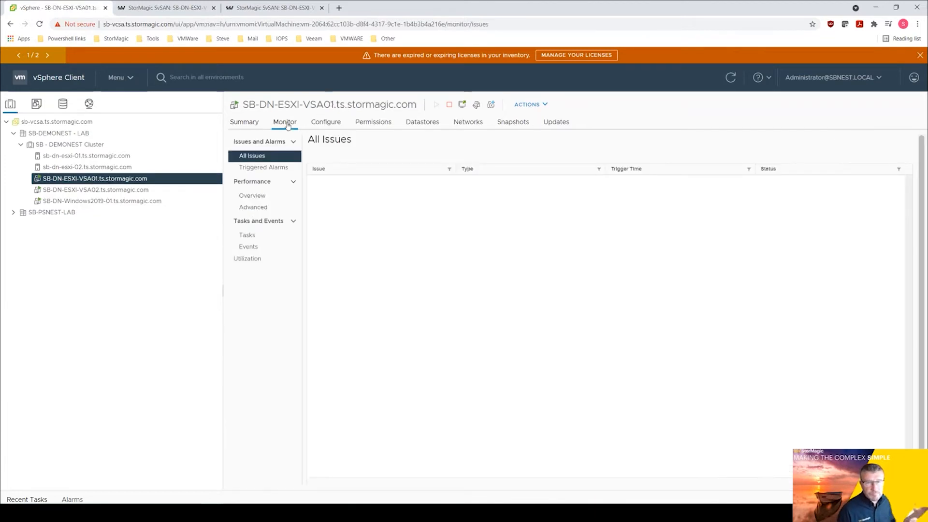
{"action": "left_click", "coordinate": [249, 247]}
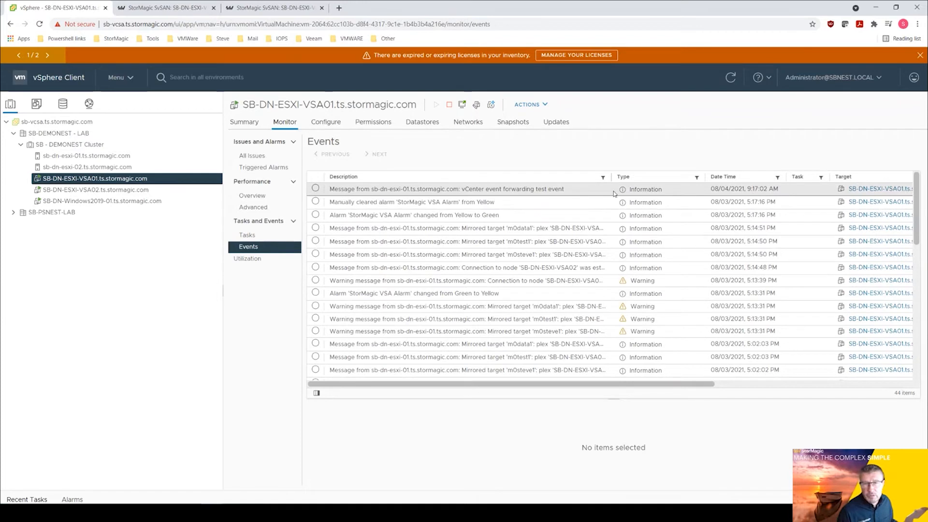
{"action": "left_click", "coordinate": [443, 189]}
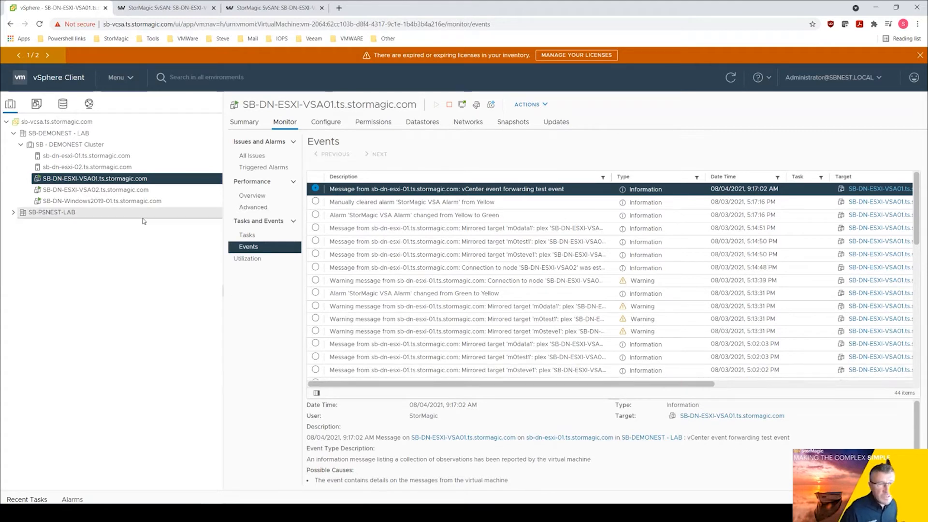
Step: Examine the newest vCenter event forwarding test event for SB-DN-ESXI-VSA02, then return to the events of SB-DN-ESXI-VSA01
{"action": "left_click", "coordinate": [110, 190]}
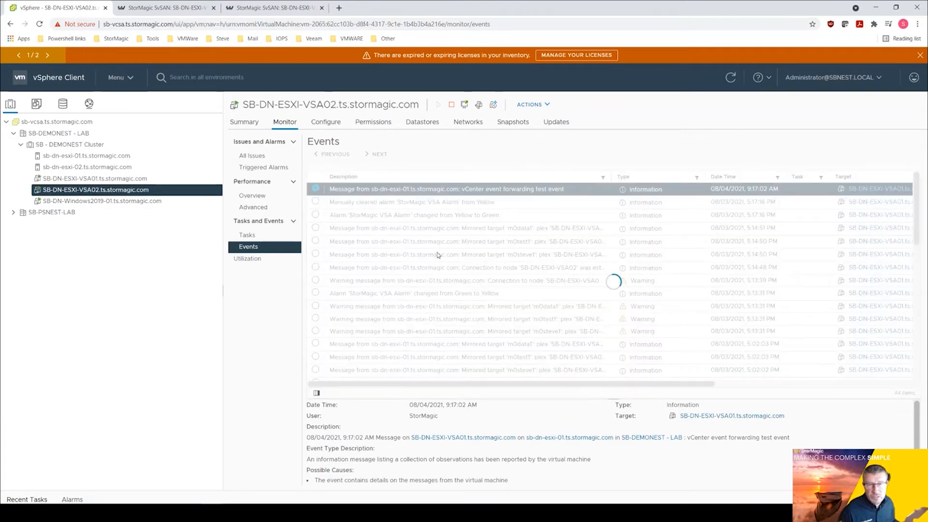
{"action": "left_click", "coordinate": [315, 188]}
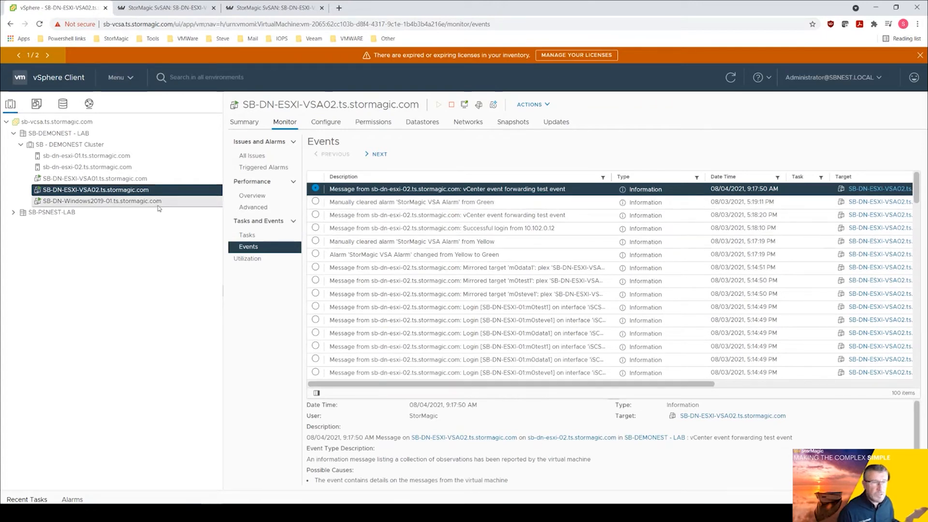
{"action": "left_click", "coordinate": [105, 180]}
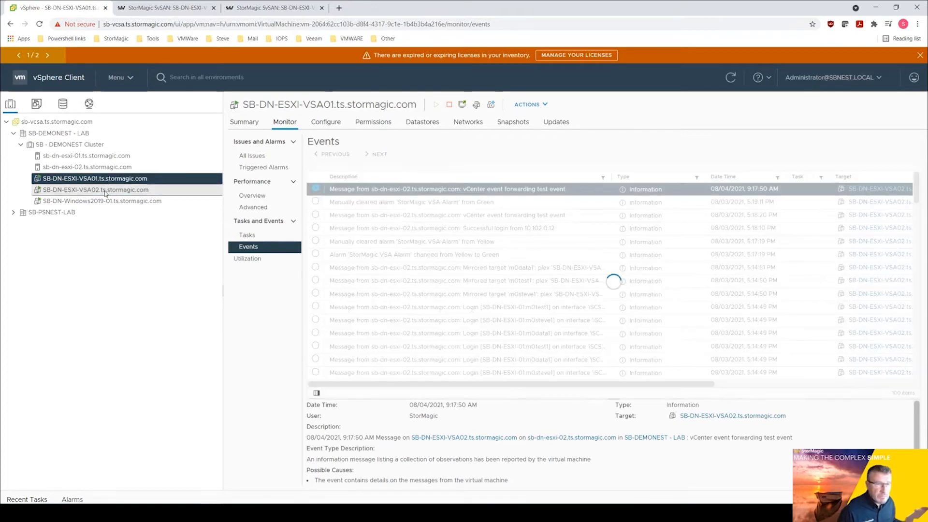
Step: Restart the guest OS of the SB-DN-ESXI-VSA02 virtual machine and confirm the restart
{"action": "left_click", "coordinate": [105, 191]}
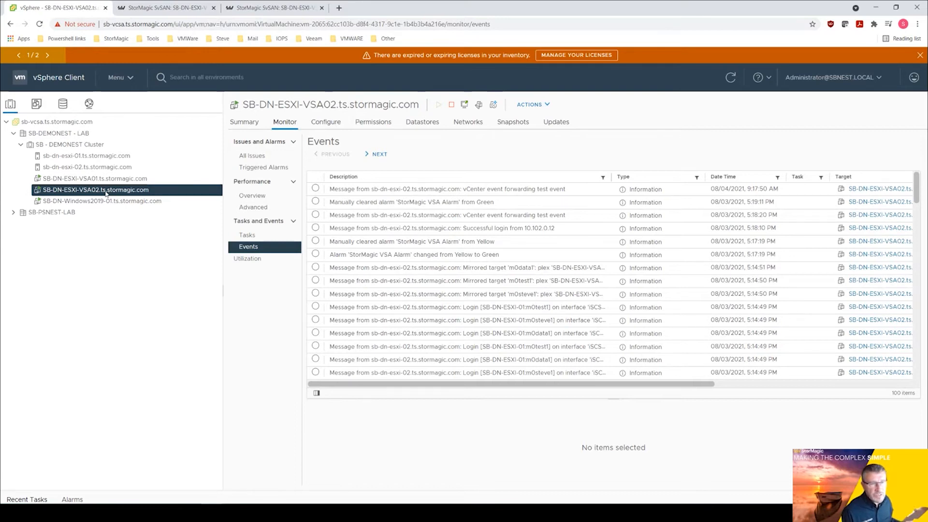
{"action": "right_click", "coordinate": [105, 193]}
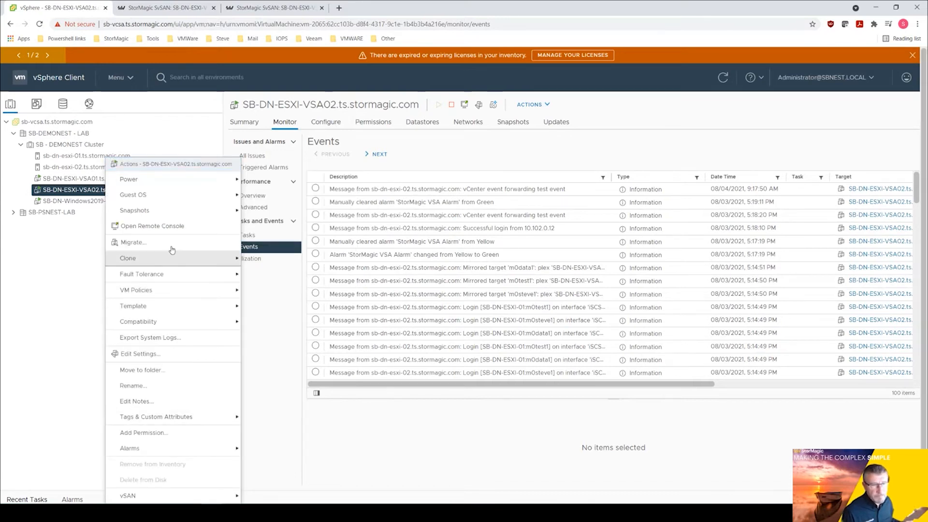
{"action": "mouse_move", "coordinate": [229, 178]}
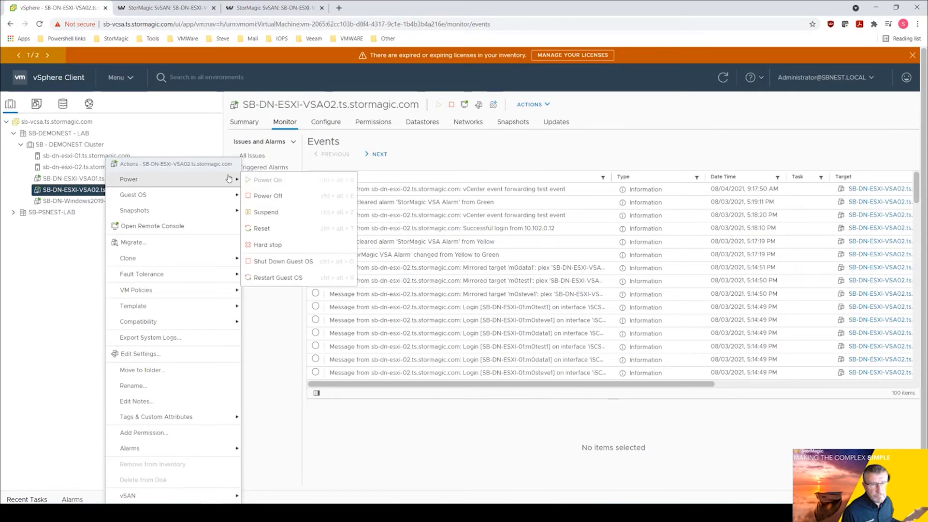
{"action": "left_click", "coordinate": [284, 278]}
{"action": "left_click", "coordinate": [576, 309]}
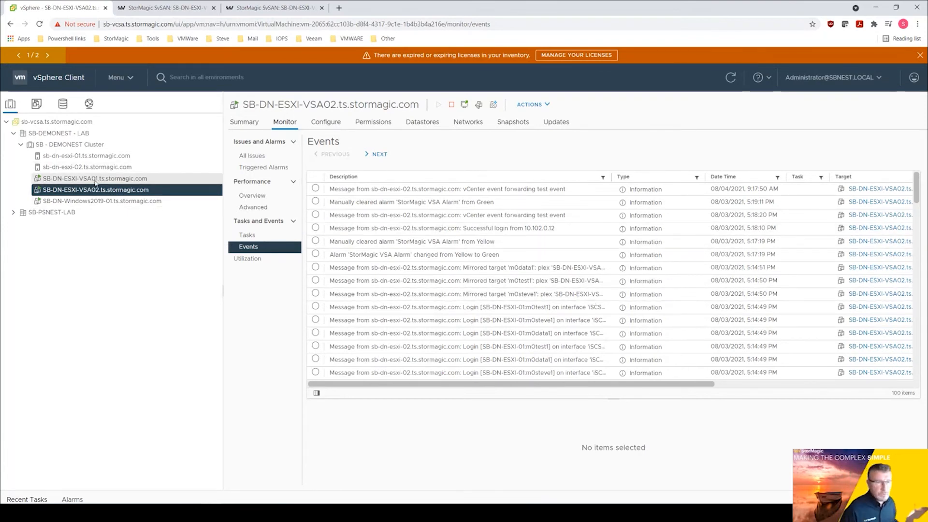
Step: Check both VSAs for issues, then examine the triggered StorMagic VSA Alarm and the newest warning event on SB-DN-ESXI-VSA01
{"action": "left_click", "coordinate": [258, 156]}
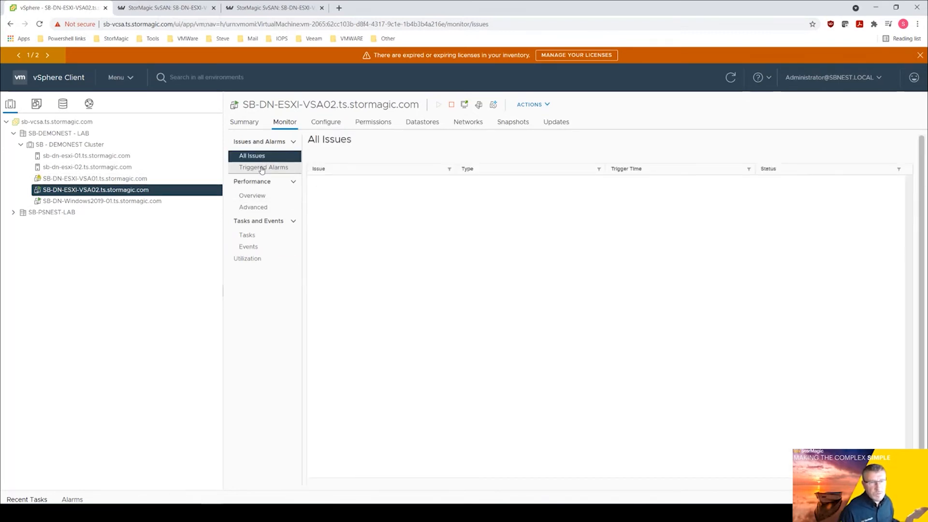
{"action": "left_click", "coordinate": [96, 179]}
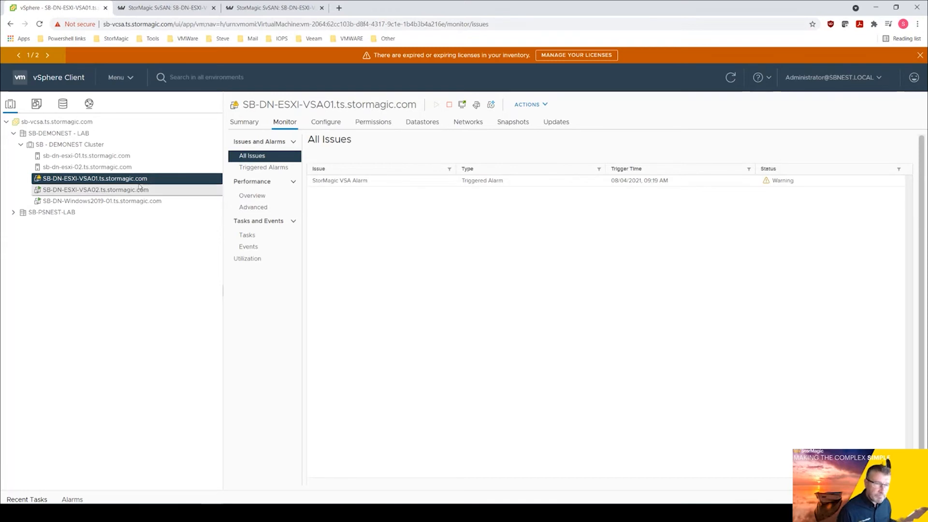
{"action": "left_click", "coordinate": [279, 172]}
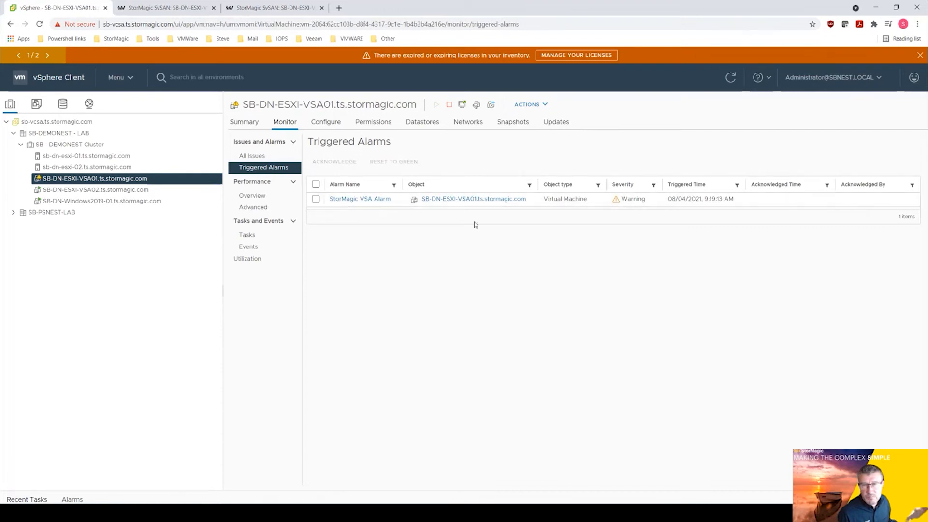
{"action": "left_click", "coordinate": [315, 199]}
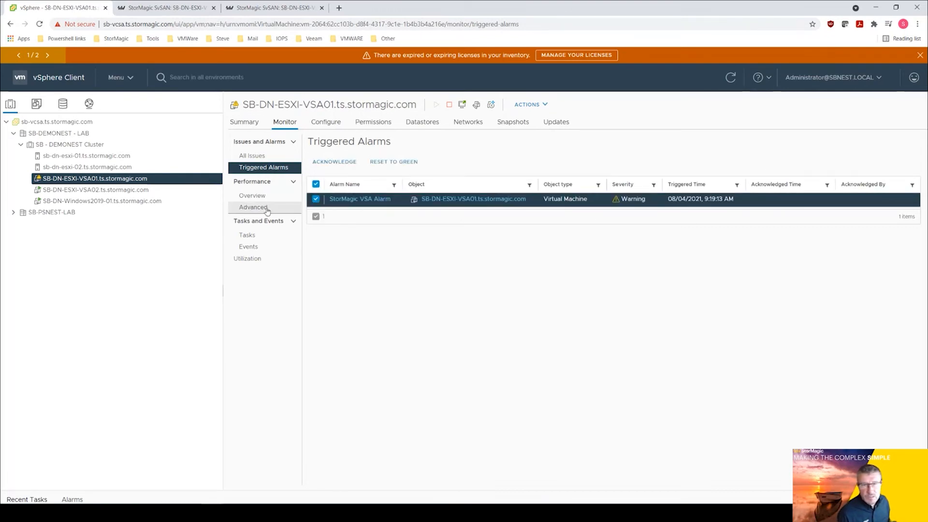
{"action": "left_click", "coordinate": [249, 247]}
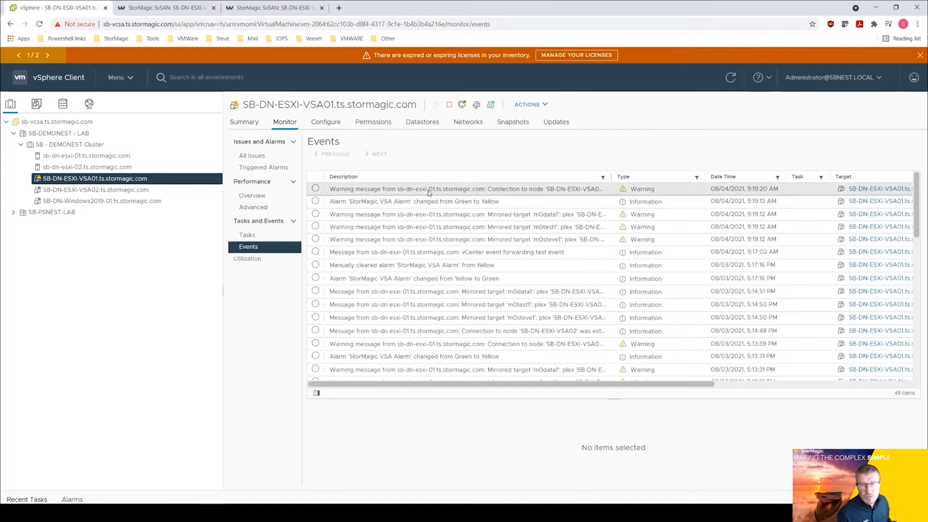
{"action": "left_click", "coordinate": [429, 189]}
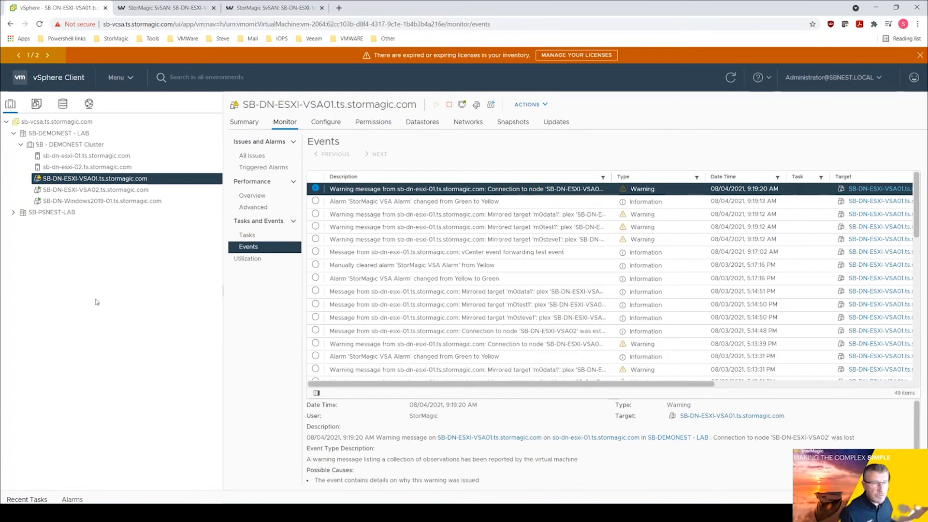
Step: Check the restart of SB-DN-ESXI-VSA02 in its event list and its summary
{"action": "left_click", "coordinate": [100, 191]}
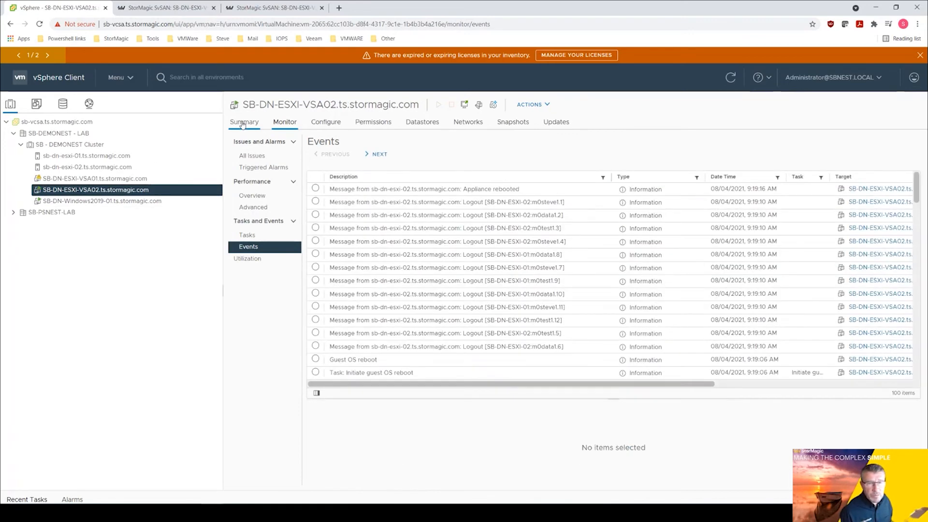
{"action": "left_click", "coordinate": [243, 123]}
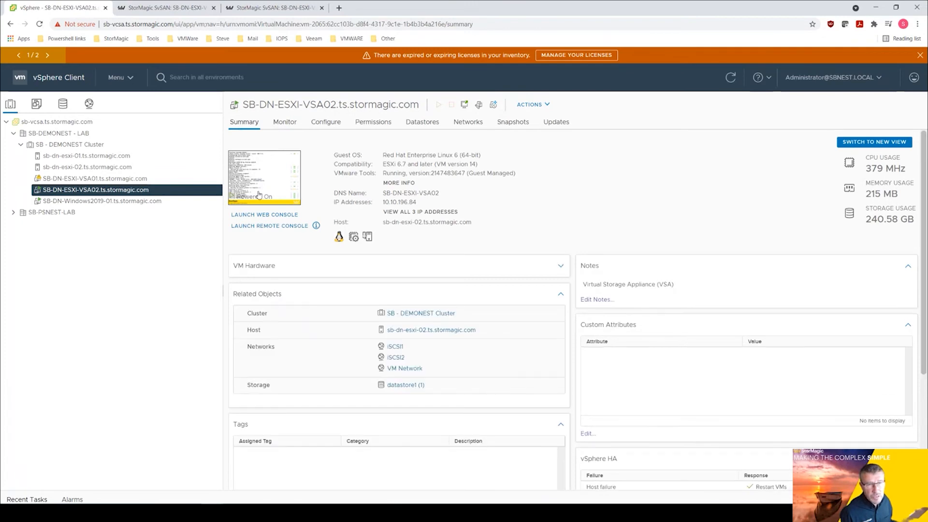
Step: Reset the StorMagic VSA Alarm on SB-DN-ESXI-VSA01 to green
{"action": "left_click", "coordinate": [115, 178]}
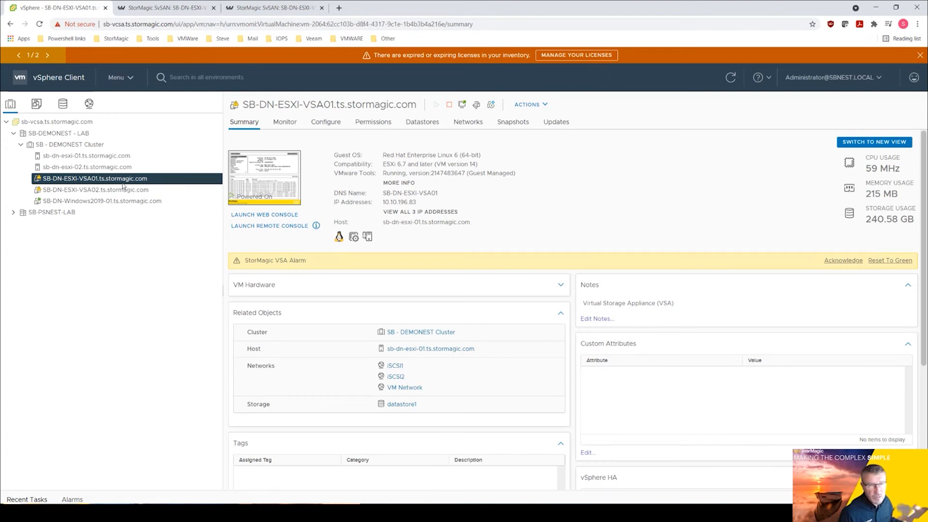
{"action": "left_click", "coordinate": [892, 260]}
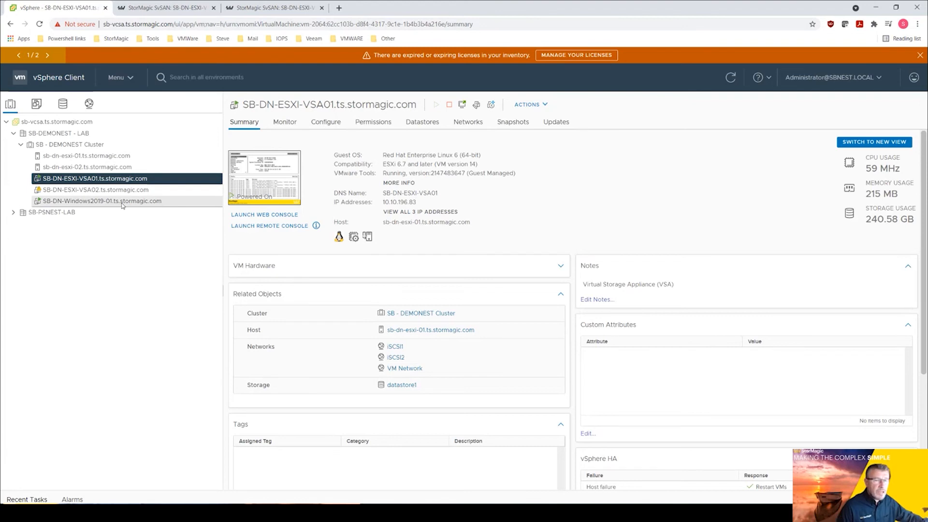
Step: Examine the triggered StorMagic VSA Alarm and the event history around the reboot on SB-DN-ESXI-VSA02
{"action": "left_click", "coordinate": [71, 191]}
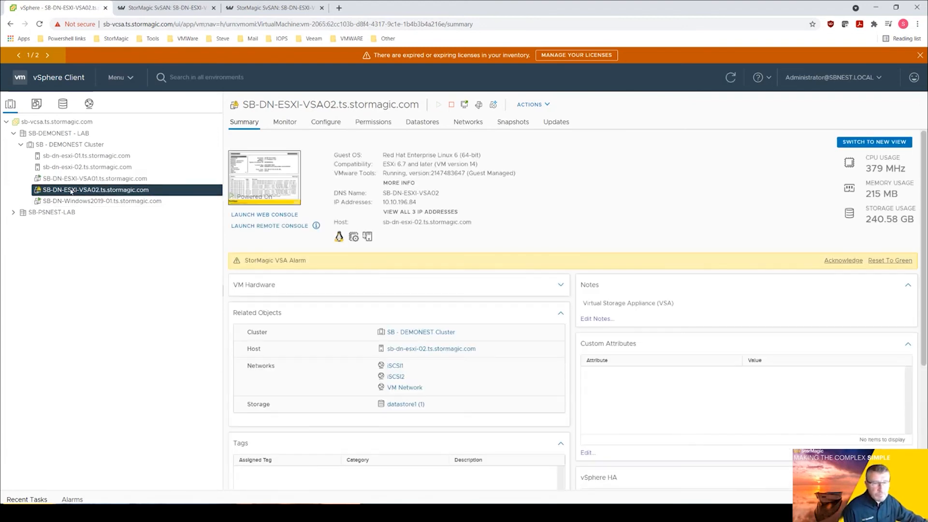
{"action": "left_click", "coordinate": [285, 122]}
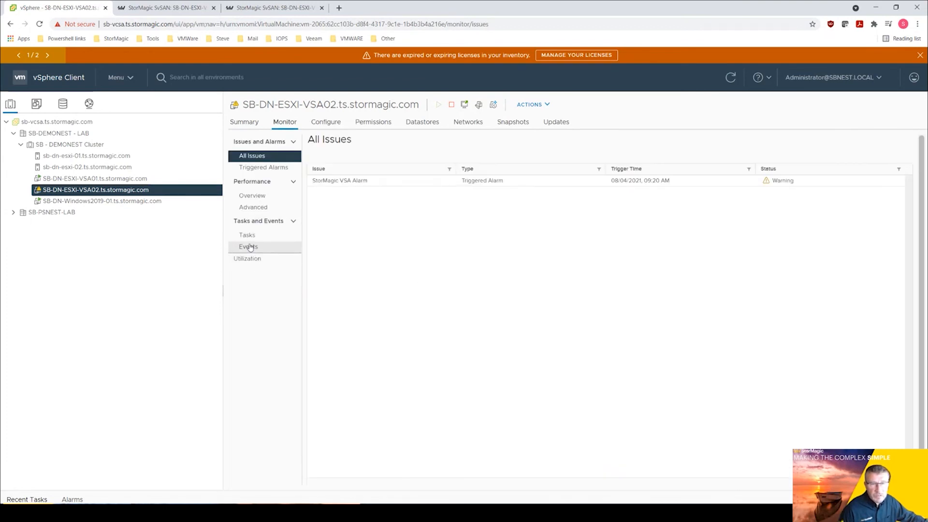
{"action": "left_click", "coordinate": [262, 167]}
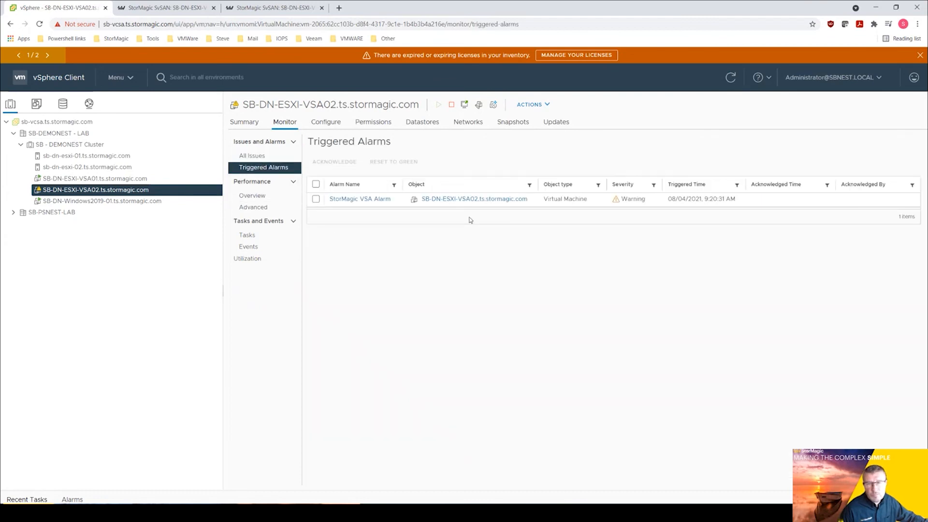
{"action": "left_click", "coordinate": [251, 251]}
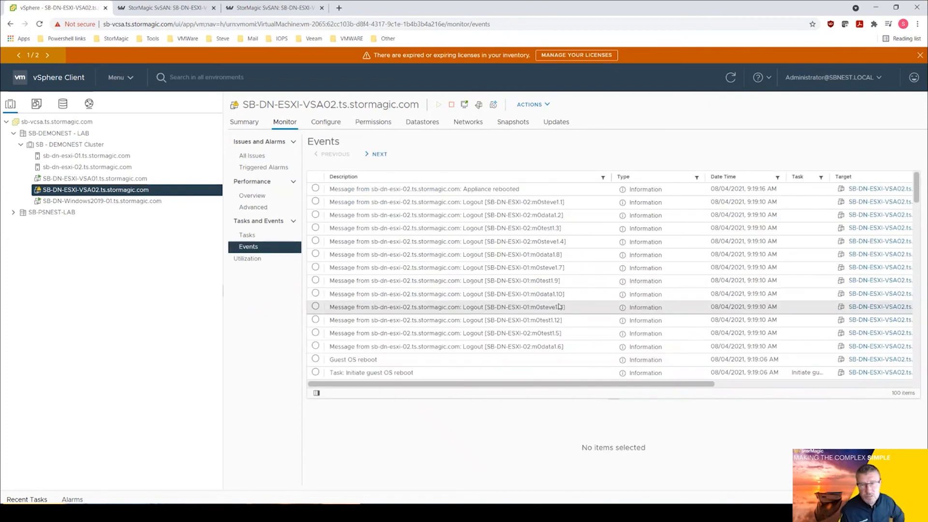
{"action": "scroll", "coordinate": [679, 272], "scroll_direction": "down", "scroll_amount": 5}
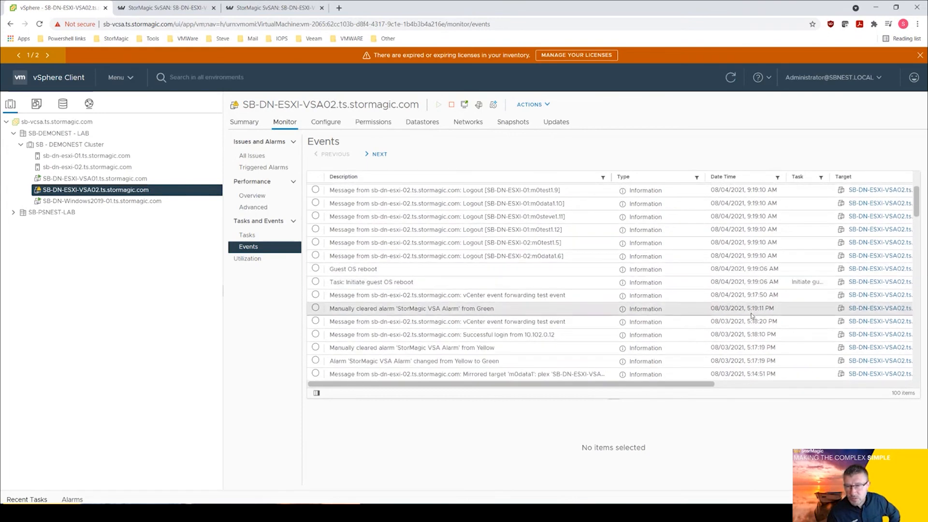
Step: Examine the guest OS reboot task, reboot, m0test1.5 logout and appliance rebooted events of SB-DN-ESXI-VSA02, plus its older event history
{"action": "left_click", "coordinate": [498, 287]}
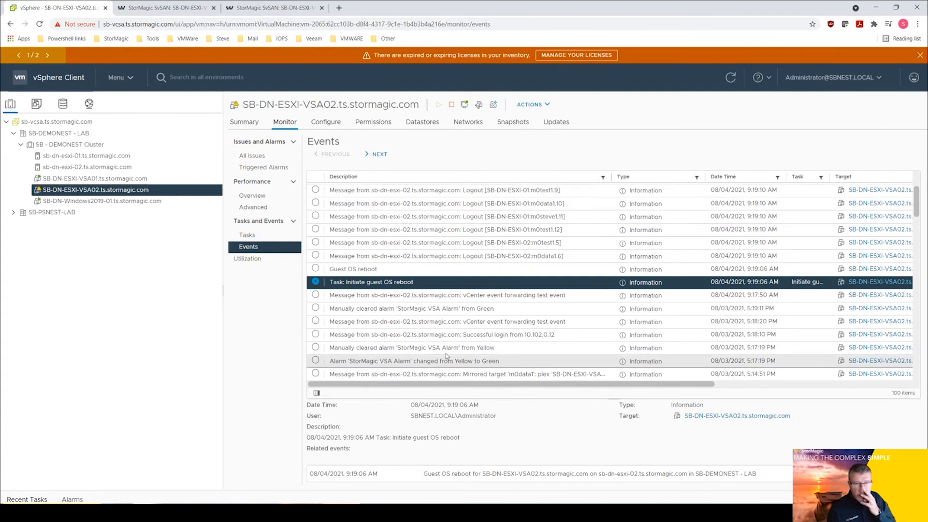
{"action": "left_click", "coordinate": [366, 271]}
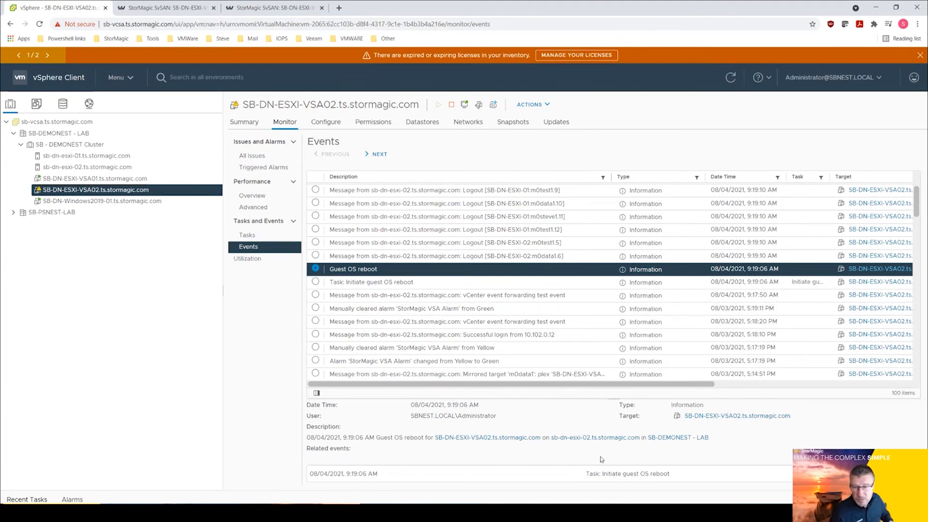
{"action": "left_click", "coordinate": [474, 243]}
{"action": "scroll", "coordinate": [474, 241], "scroll_direction": "up", "scroll_amount": 2}
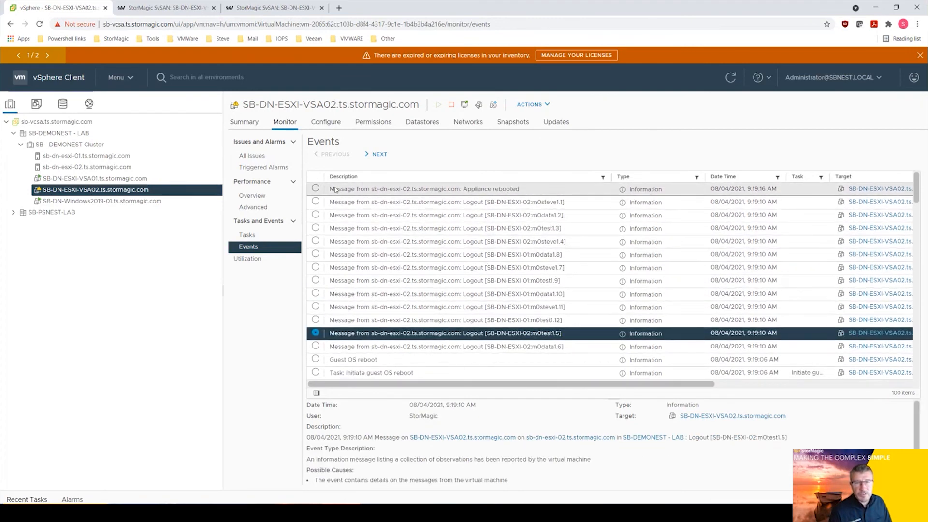
{"action": "left_click", "coordinate": [467, 192]}
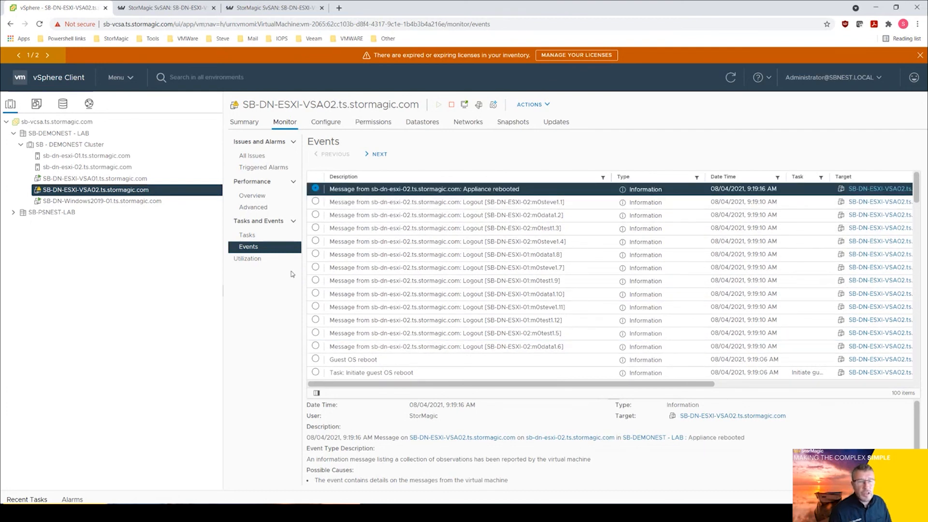
{"action": "scroll", "coordinate": [460, 262], "scroll_direction": "down", "scroll_amount": 15}
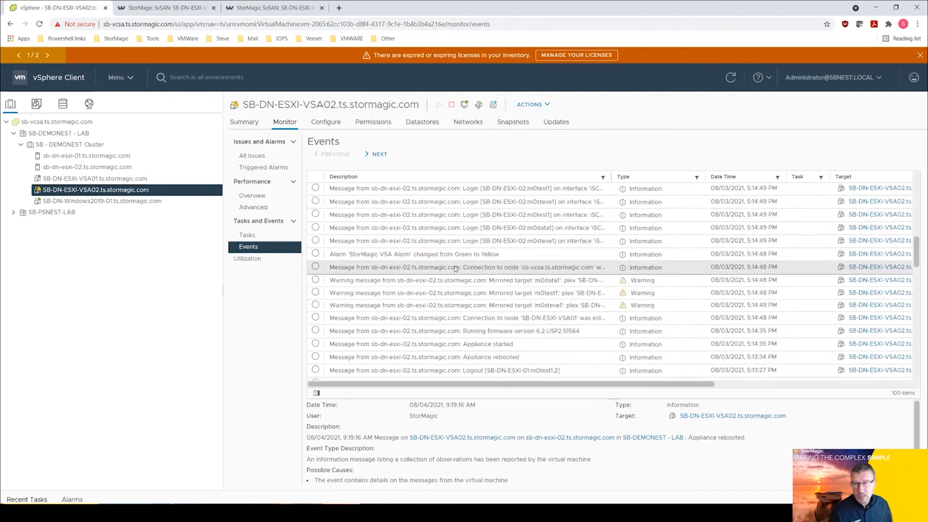
{"action": "scroll", "coordinate": [450, 274], "scroll_direction": "up", "scroll_amount": 15}
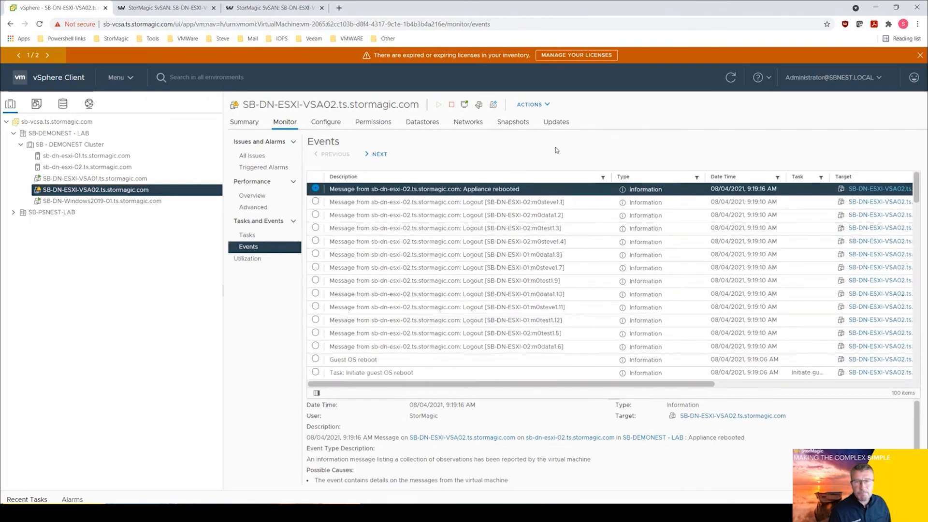
Step: Check the alarm on SB-DN-ESXI-VSA02's summary and the mirror synchronization state of the targets in the StorMagic web interface of SB-DN-ESXI-VSA01
{"action": "left_click", "coordinate": [254, 122]}
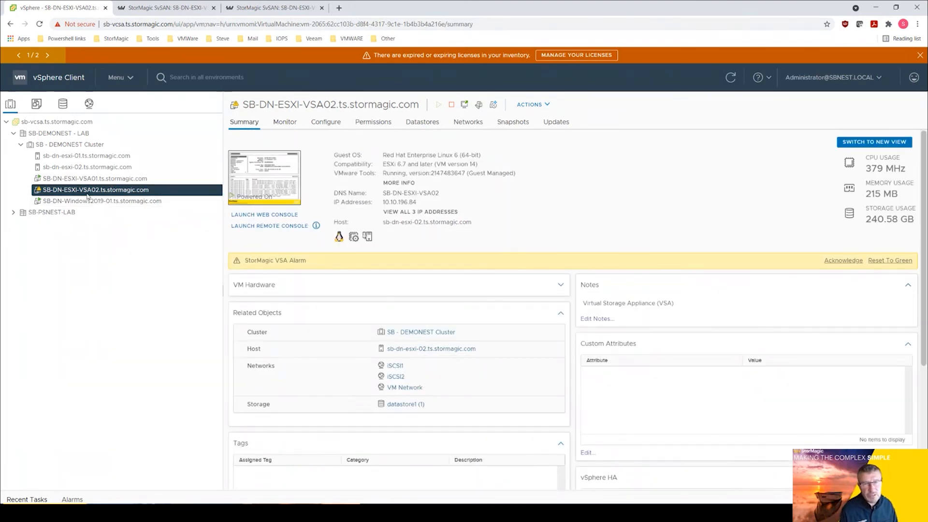
{"action": "left_click", "coordinate": [164, 8]}
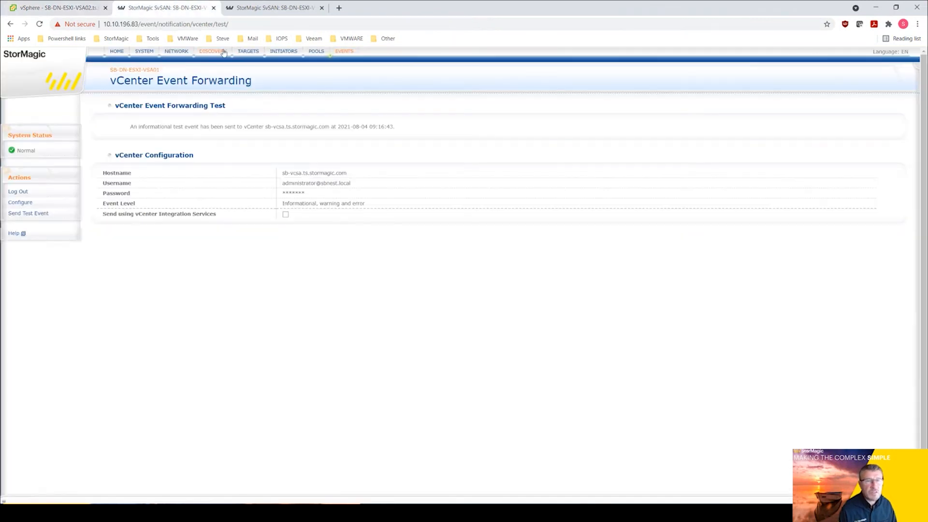
{"action": "left_click", "coordinate": [248, 51]}
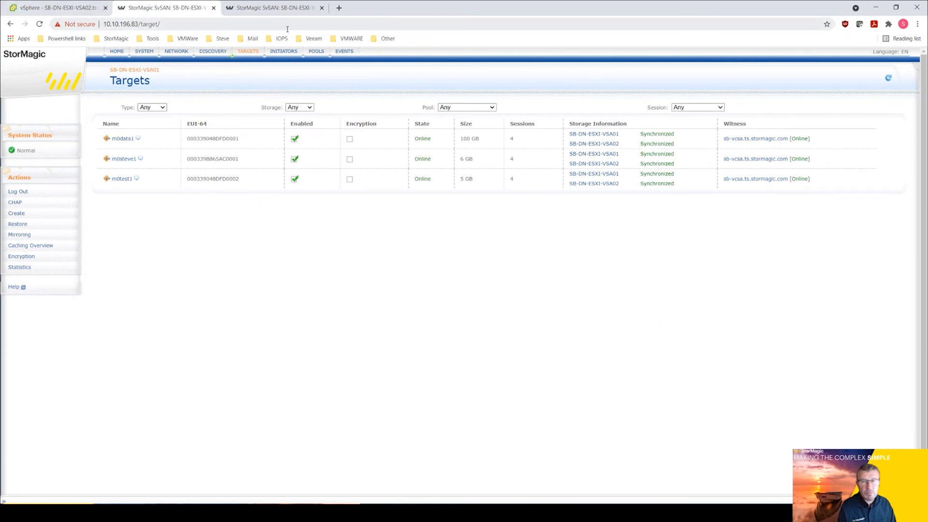
Step: Return to vSphere and reset the StorMagic VSA Alarm on SB-DN-ESXI-VSA02 to green
{"action": "left_click", "coordinate": [64, 9]}
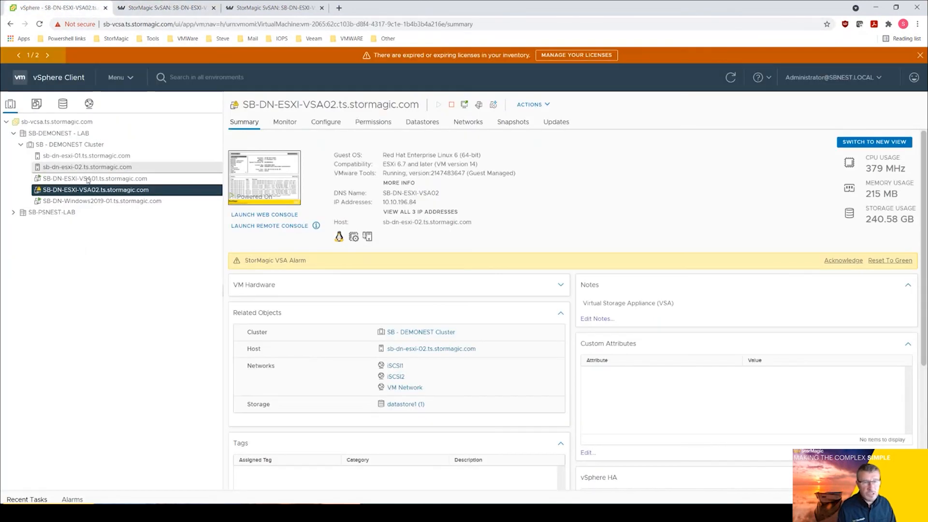
{"action": "left_click", "coordinate": [884, 261]}
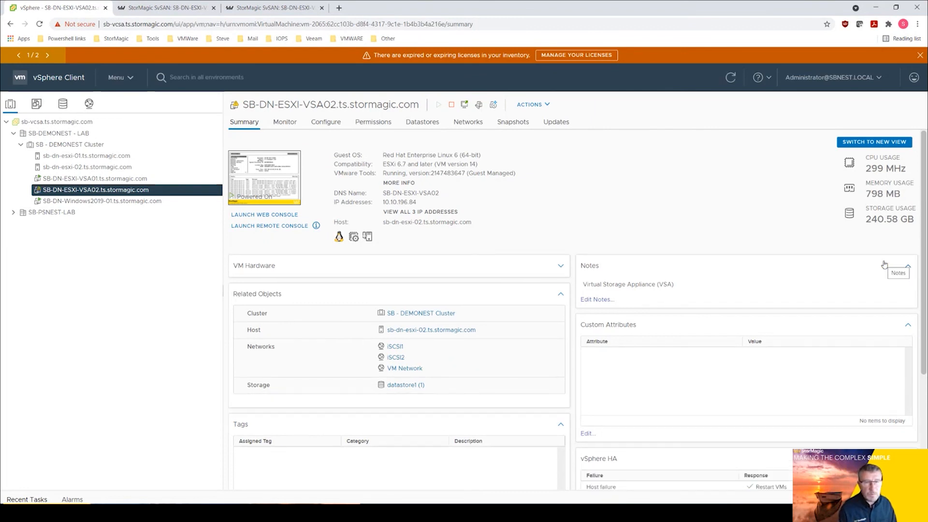